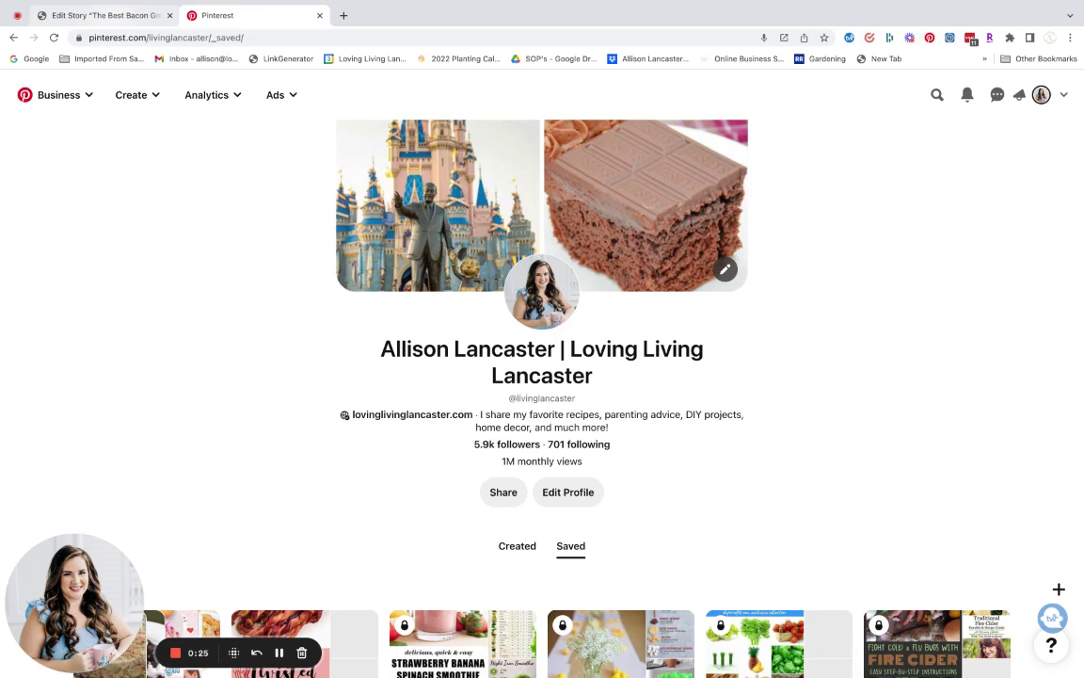
Switch from the Pinterest profile to the Edit Story tab with the web story editor.
key(ctrl+shift+Tab)
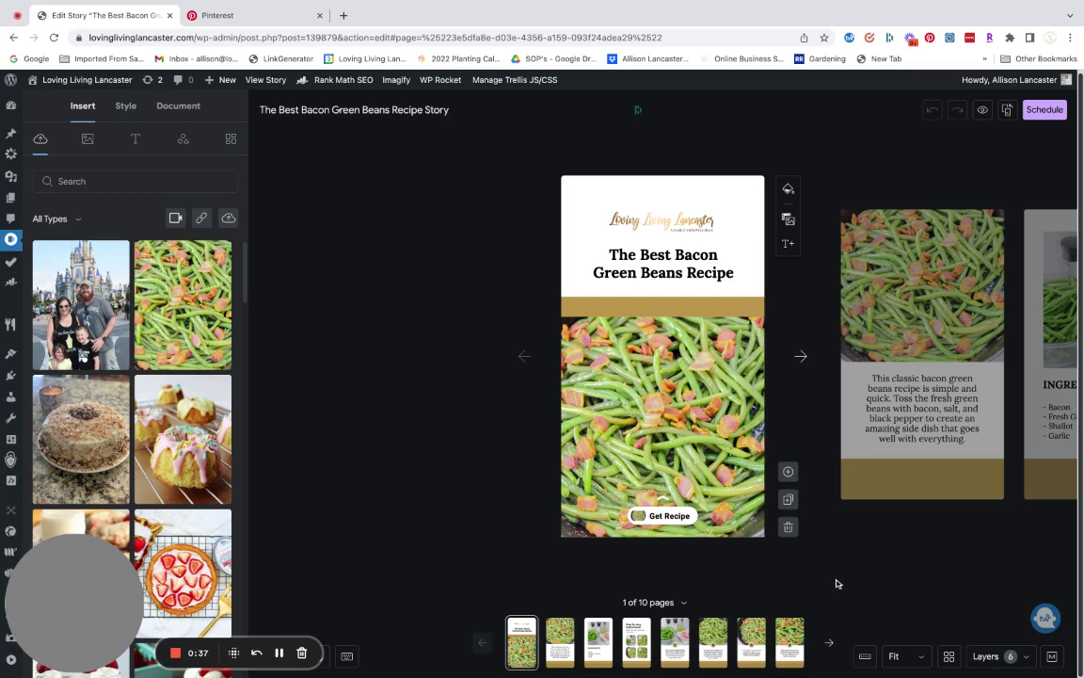
Show the story pages in Grid View and select the cover, description and INGREDIENTS cards.
click(948, 656)
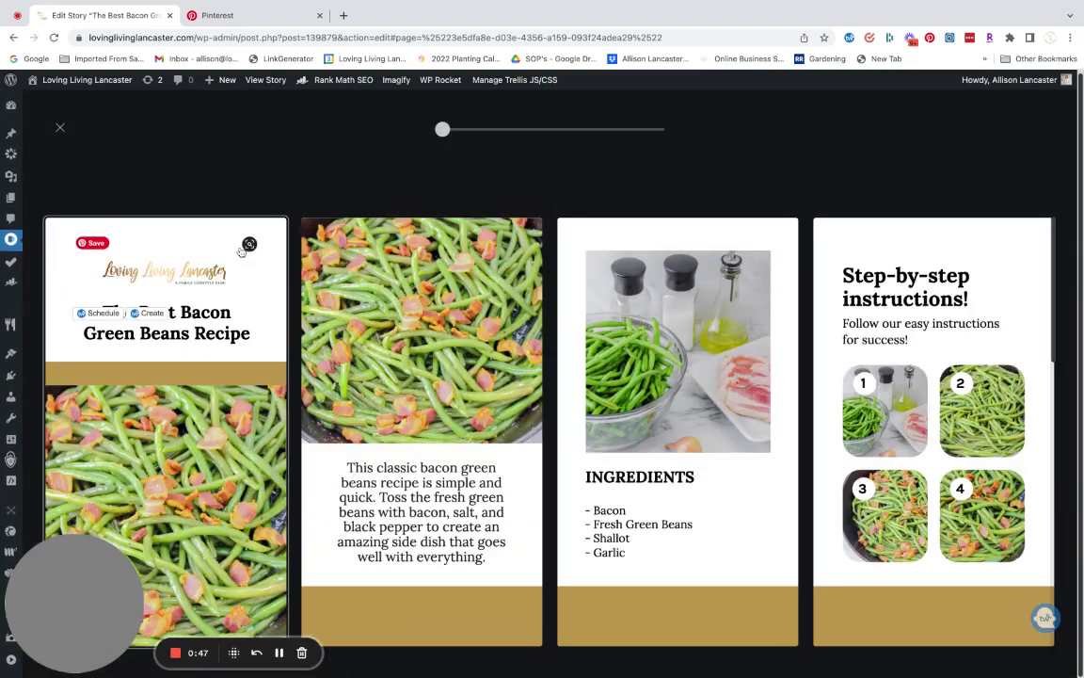
click(339, 266)
click(576, 292)
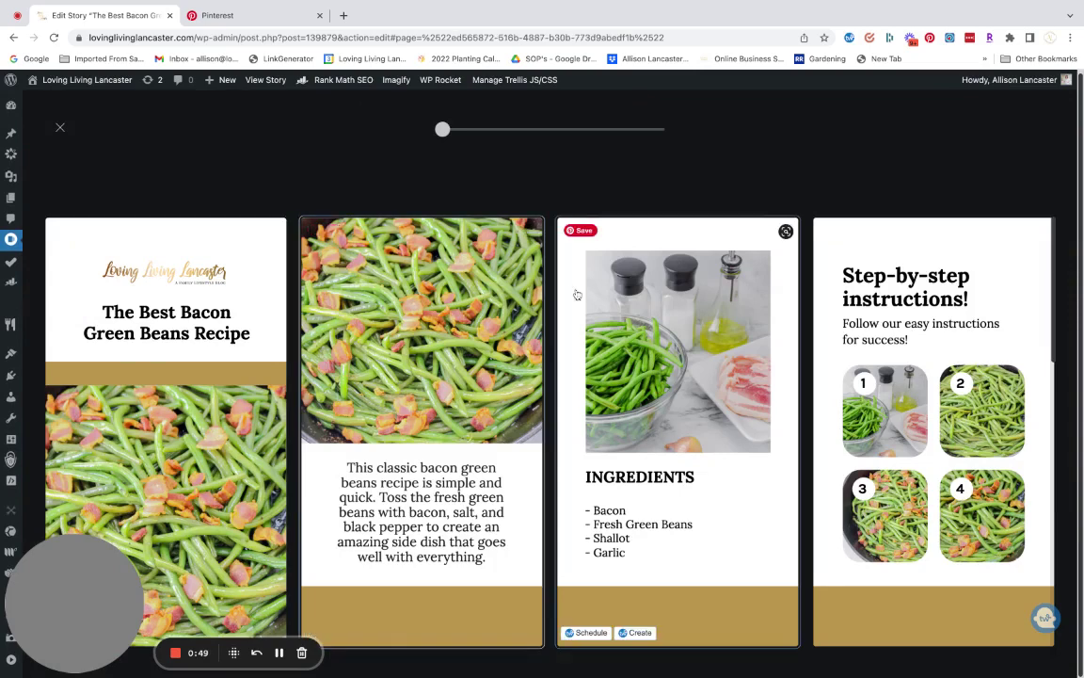
click(264, 320)
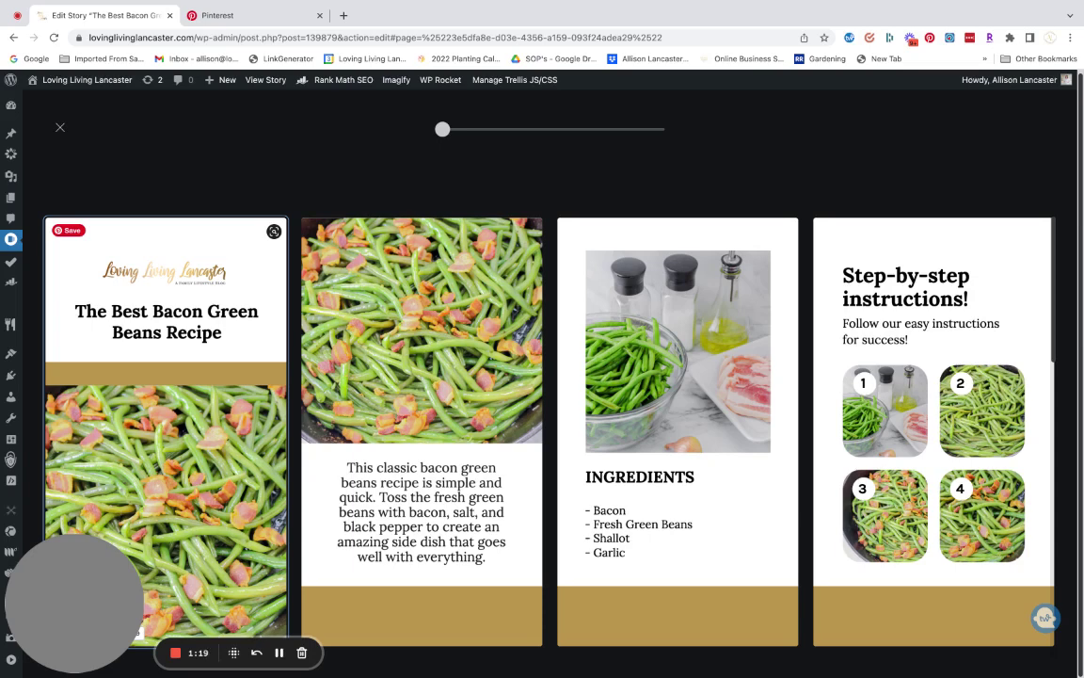
click(408, 356)
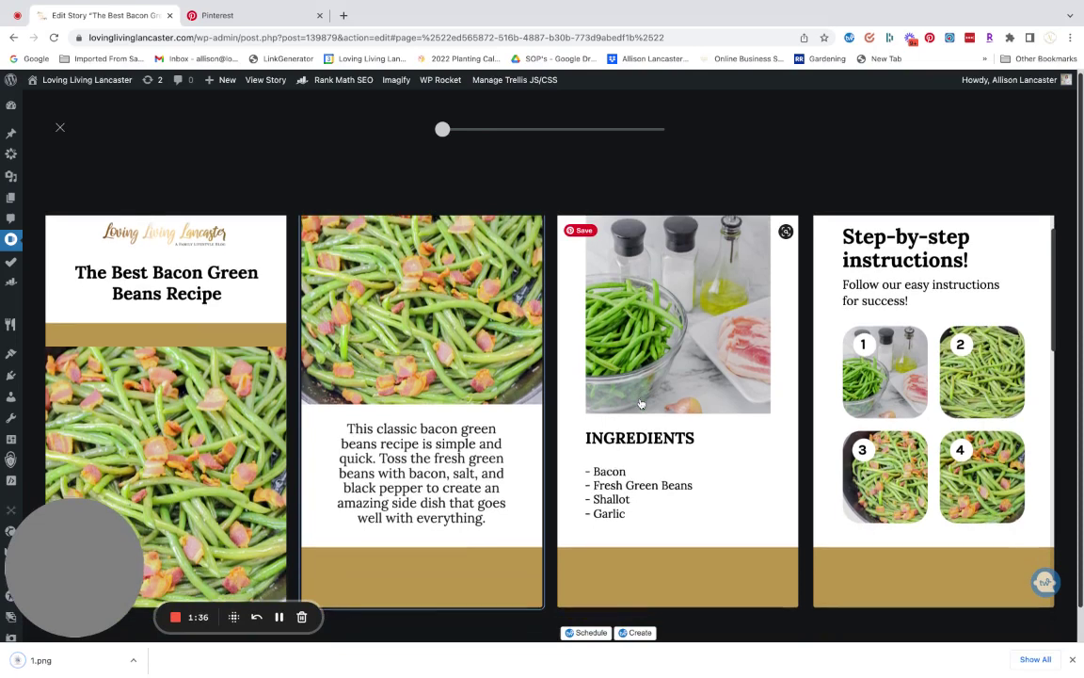
click(639, 402)
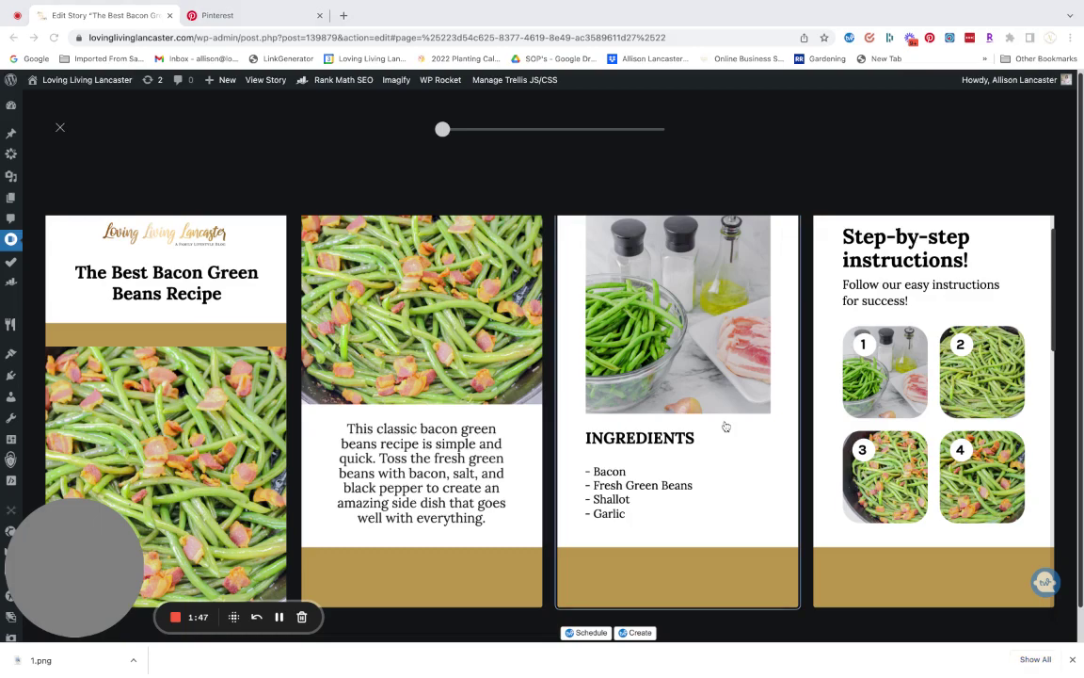
Select the step-by-step instructions card in the grid and save page images 2.png and 3.png.
scroll(896, 382, down, 1)
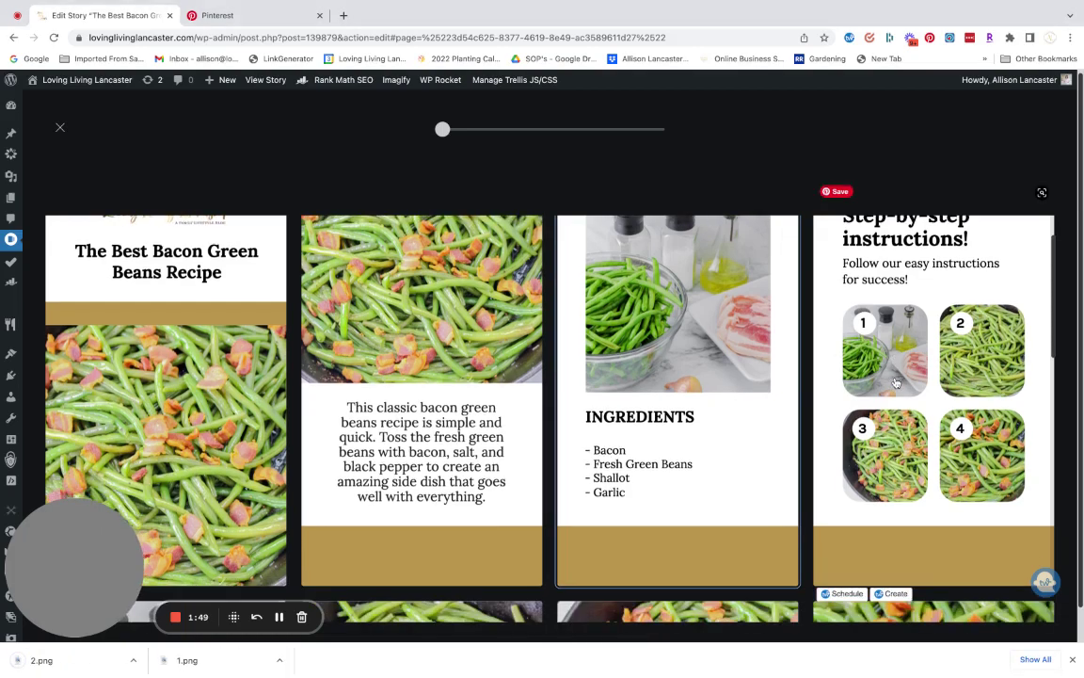
click(910, 389)
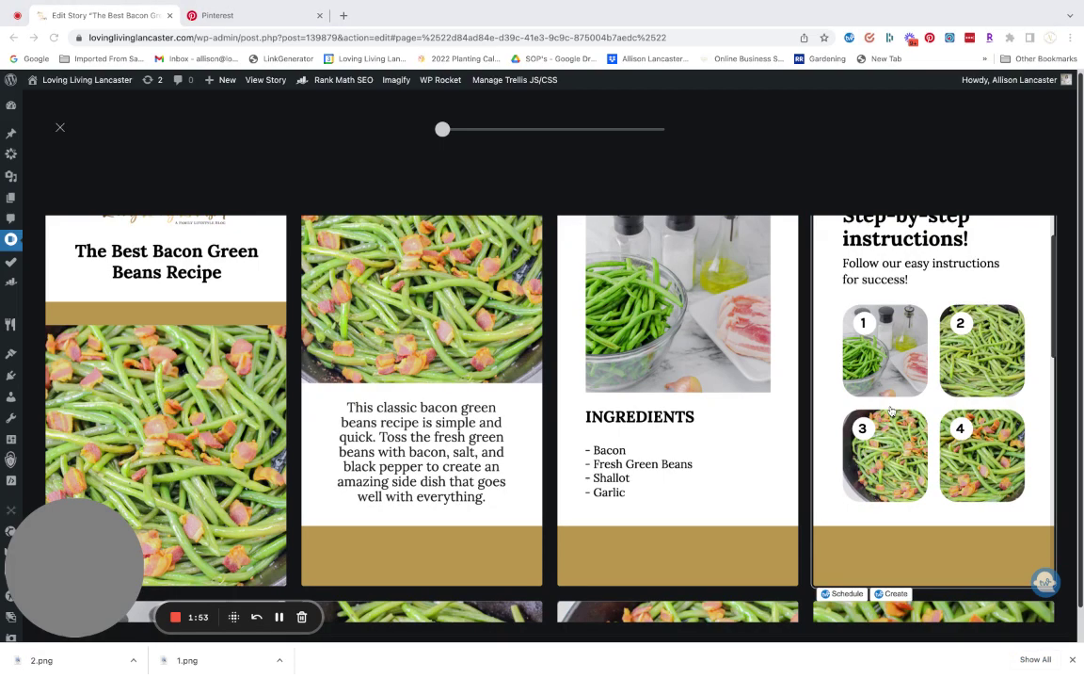
scroll(436, 364, down, 4)
scroll(436, 364, down, 1)
scroll(435, 364, up, 4)
scroll(435, 364, down, 5)
scroll(436, 364, up, 8)
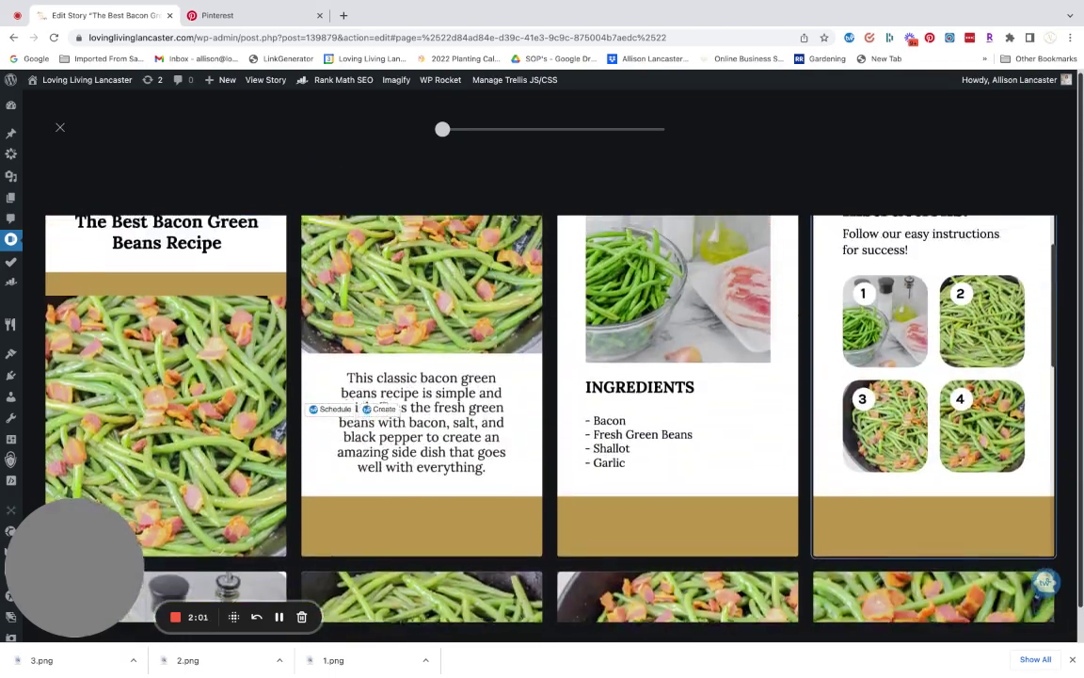
scroll(397, 345, up, 2)
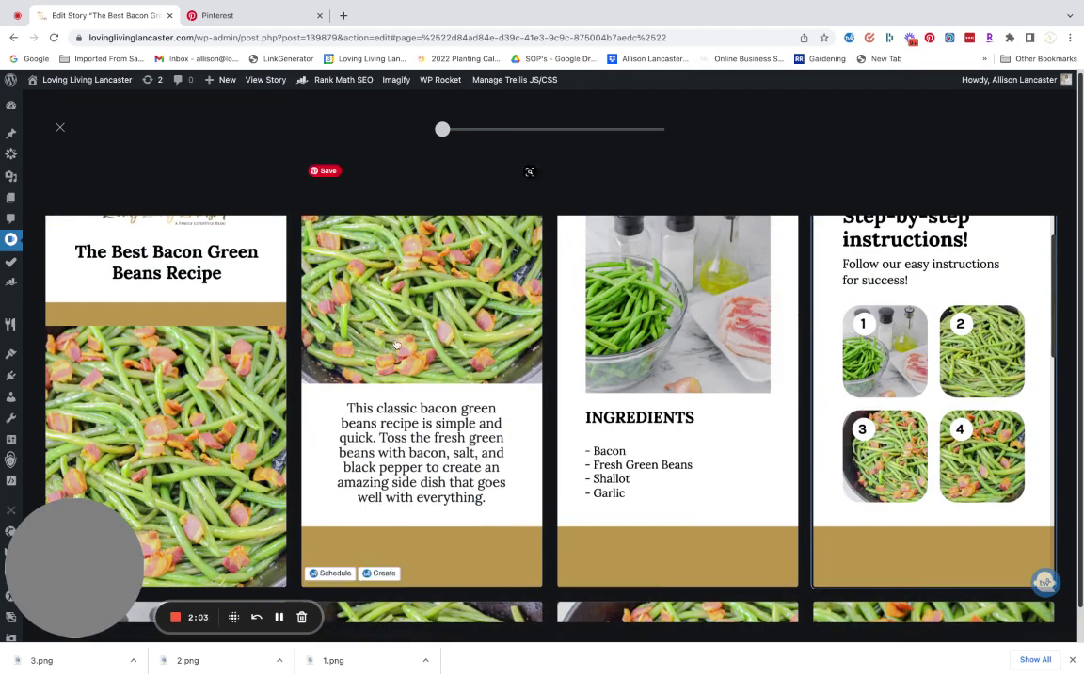
scroll(206, 124, down, 1)
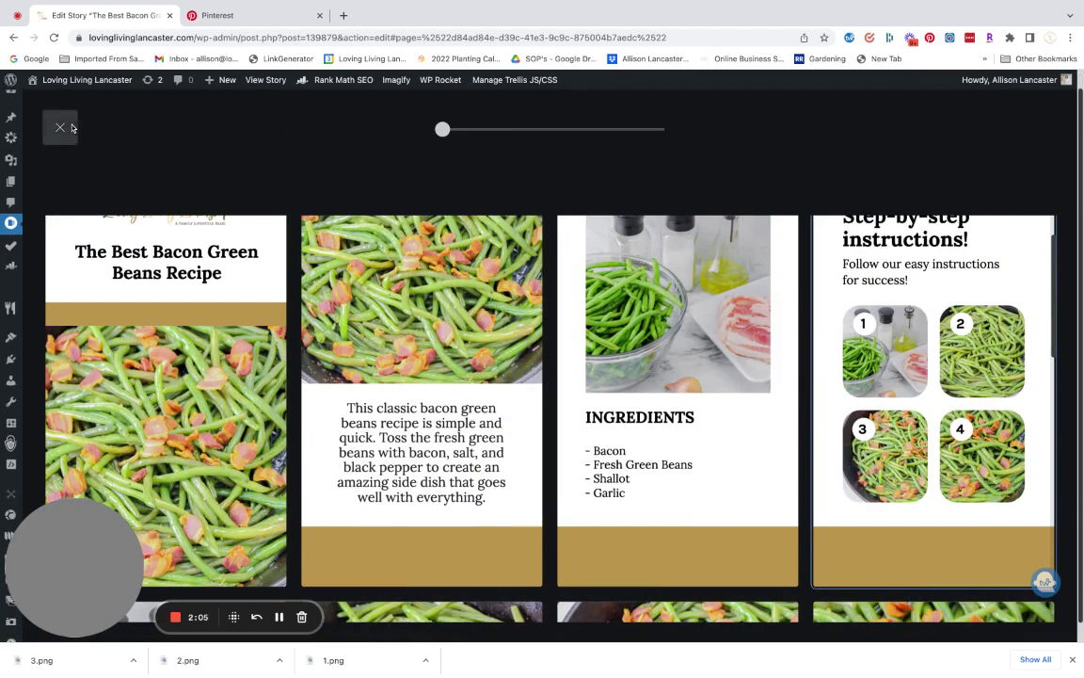
Return to the Pinterest profile and choose Idea Pin from the create menu.
click(218, 16)
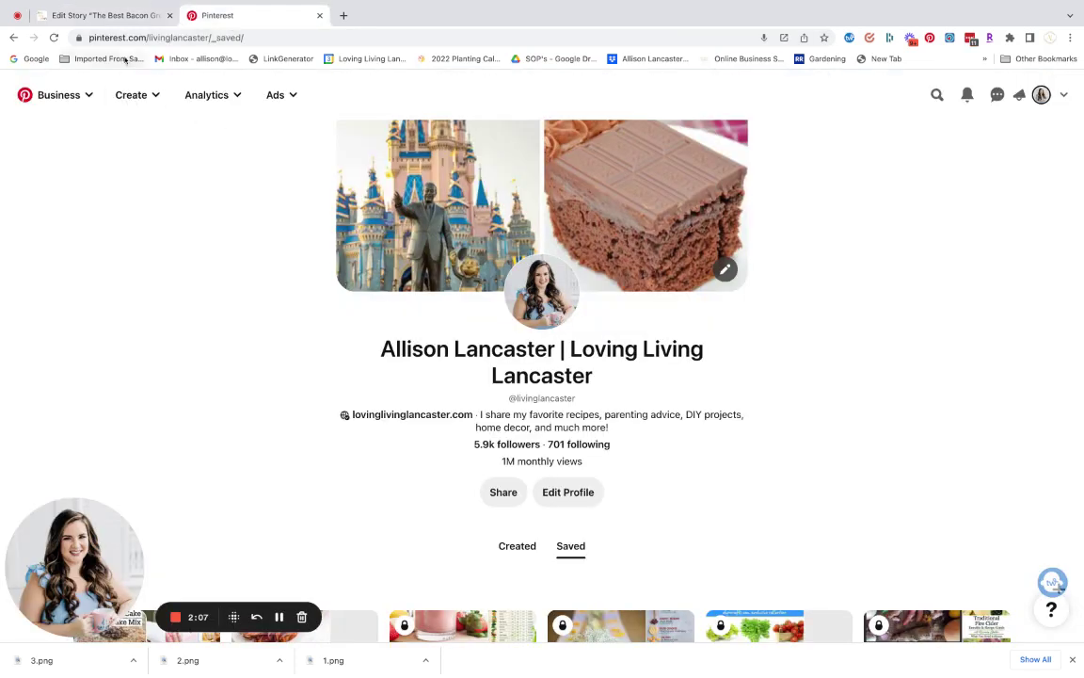
scroll(281, 291, down, 2)
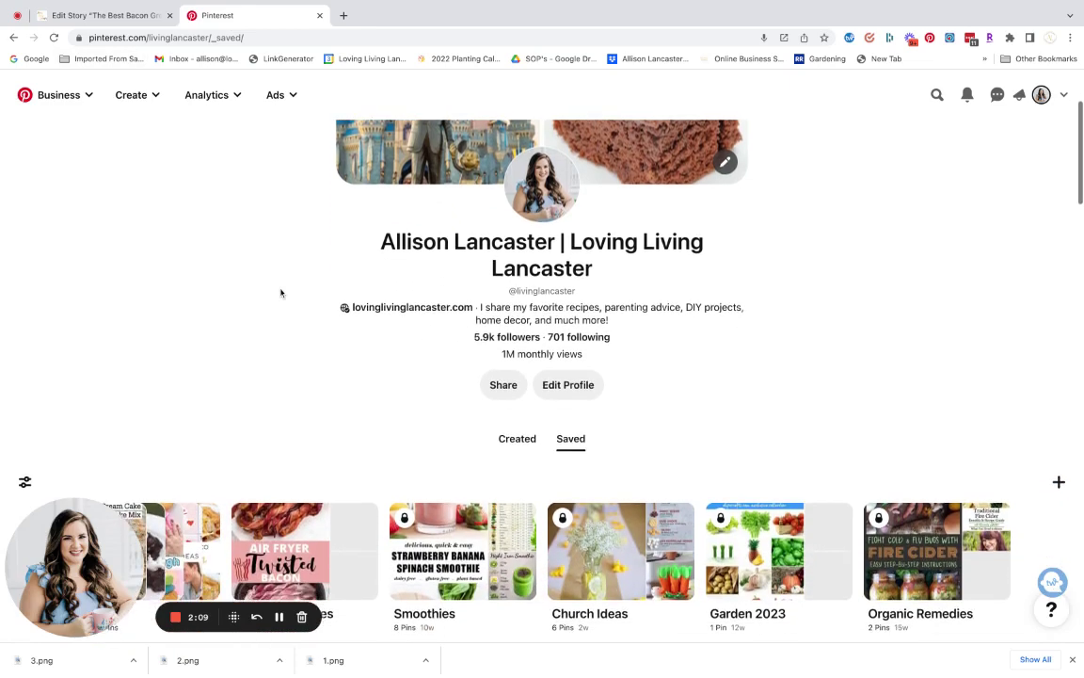
scroll(280, 292, down, 2)
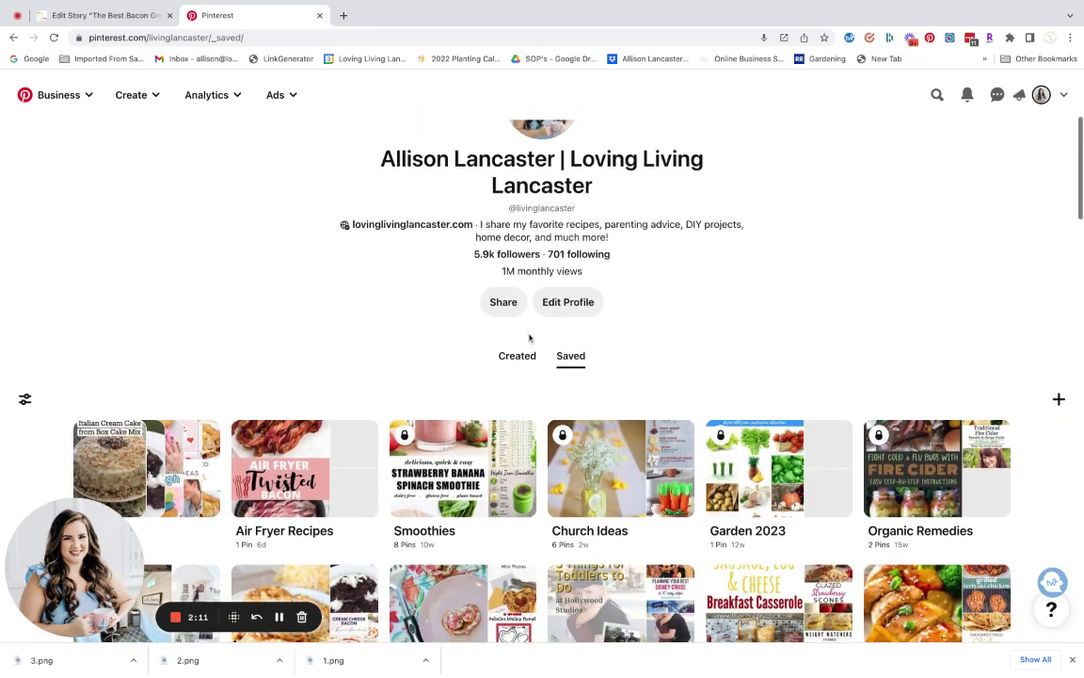
click(1059, 399)
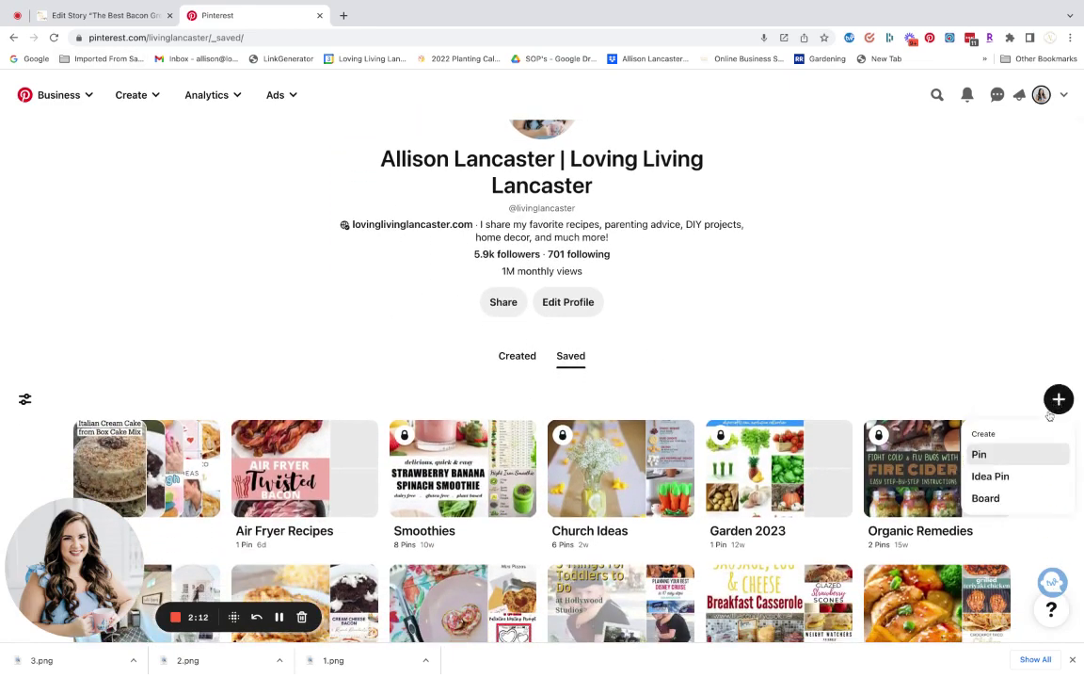
click(990, 477)
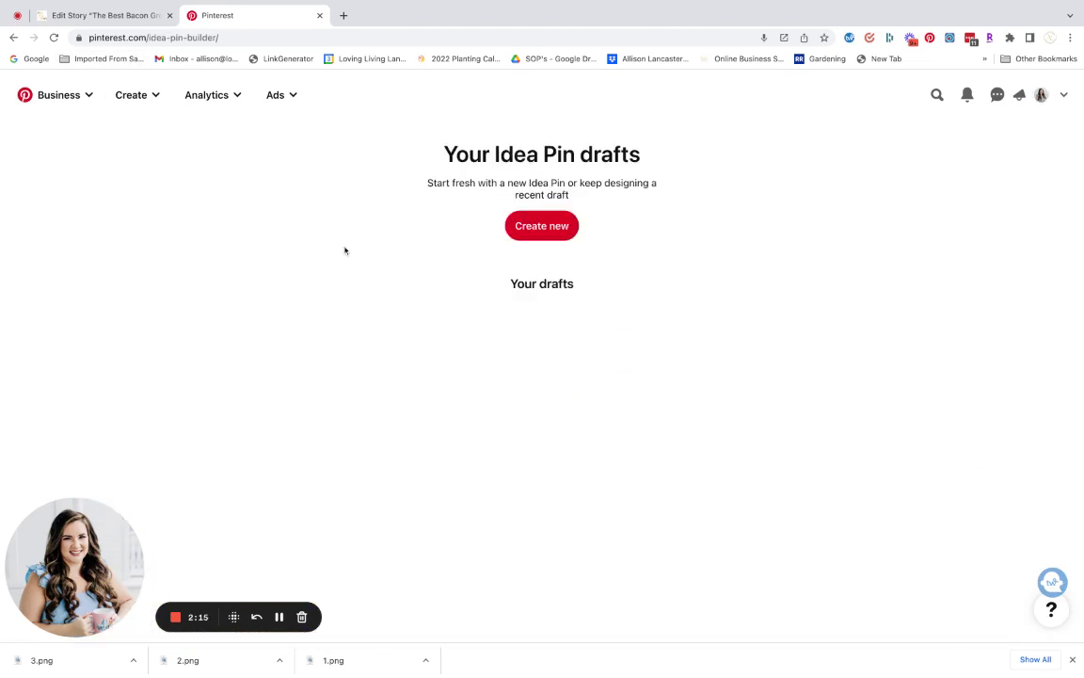
click(1072, 659)
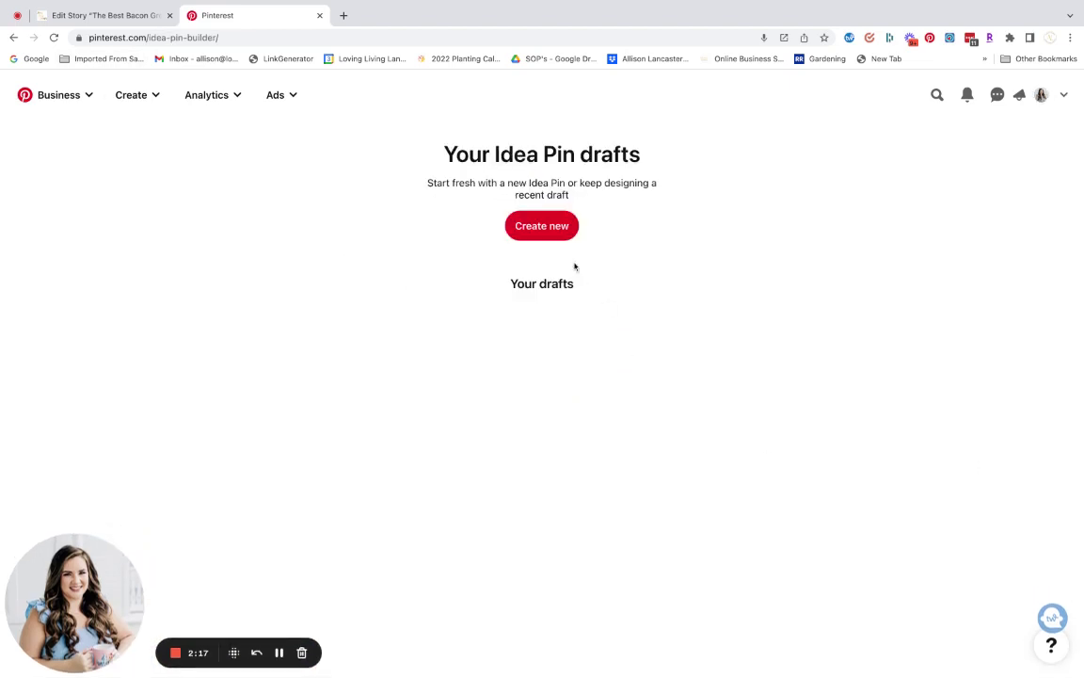
Upload the three saved story images to a fresh draft and open the Design your Pin editor.
click(534, 227)
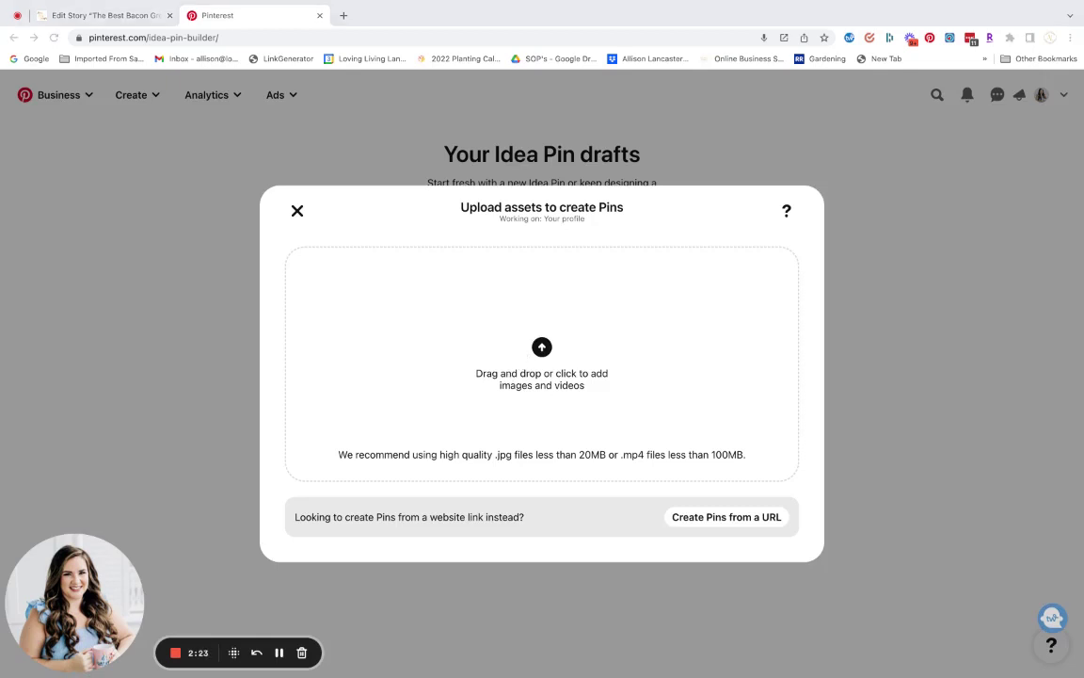
click(619, 443)
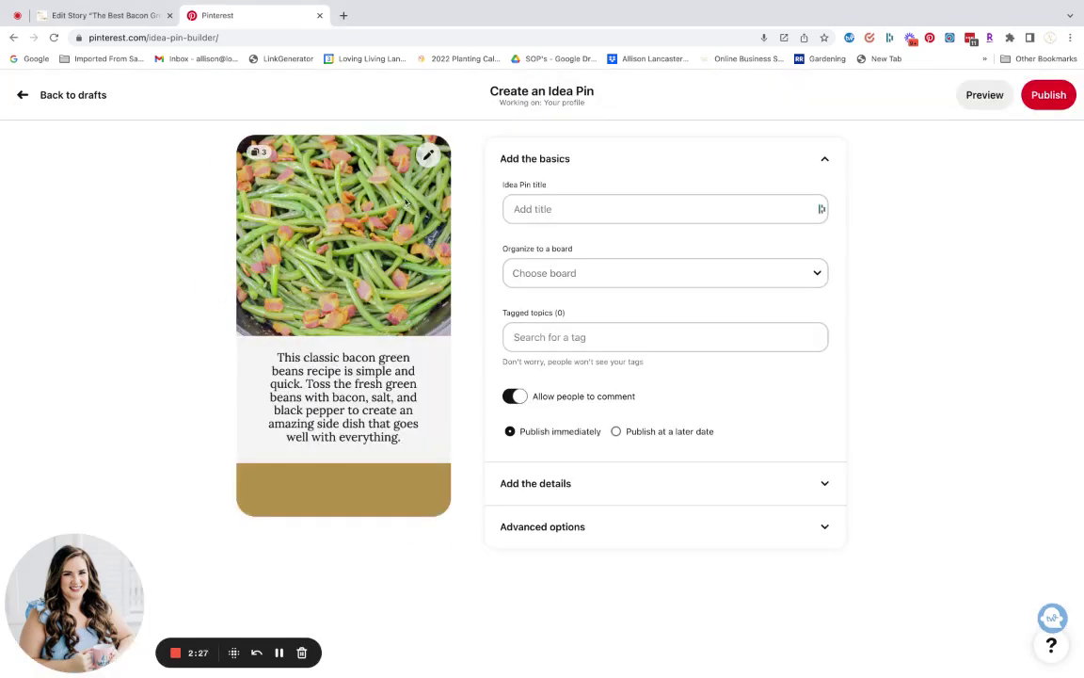
click(428, 155)
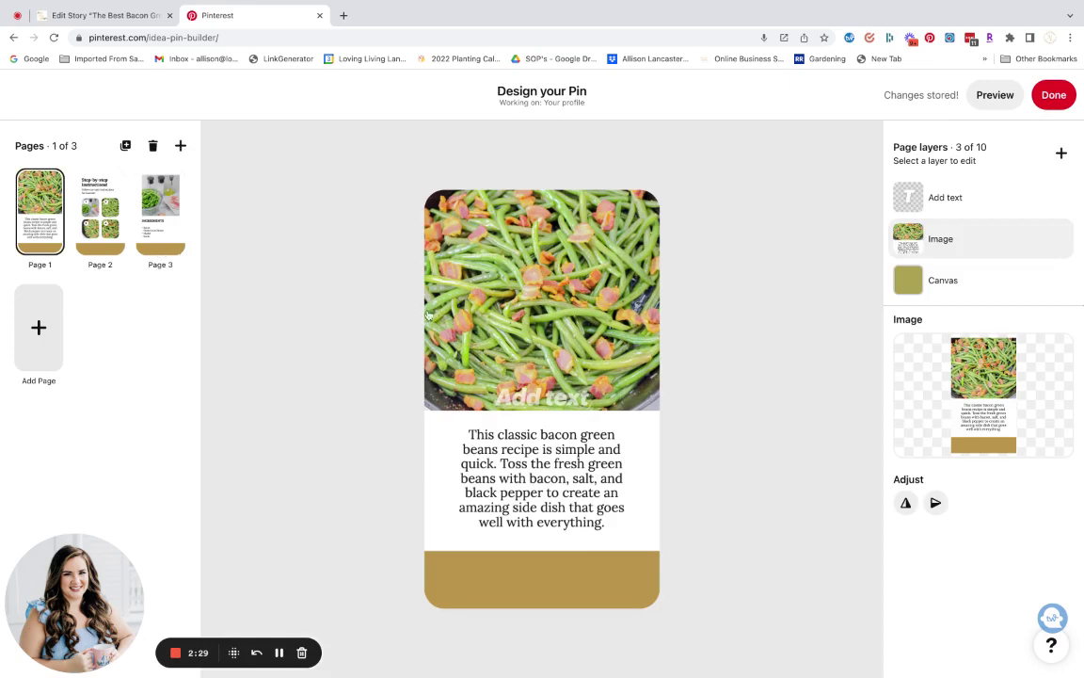
Delete the empty Add text layer from the first pin page.
click(490, 384)
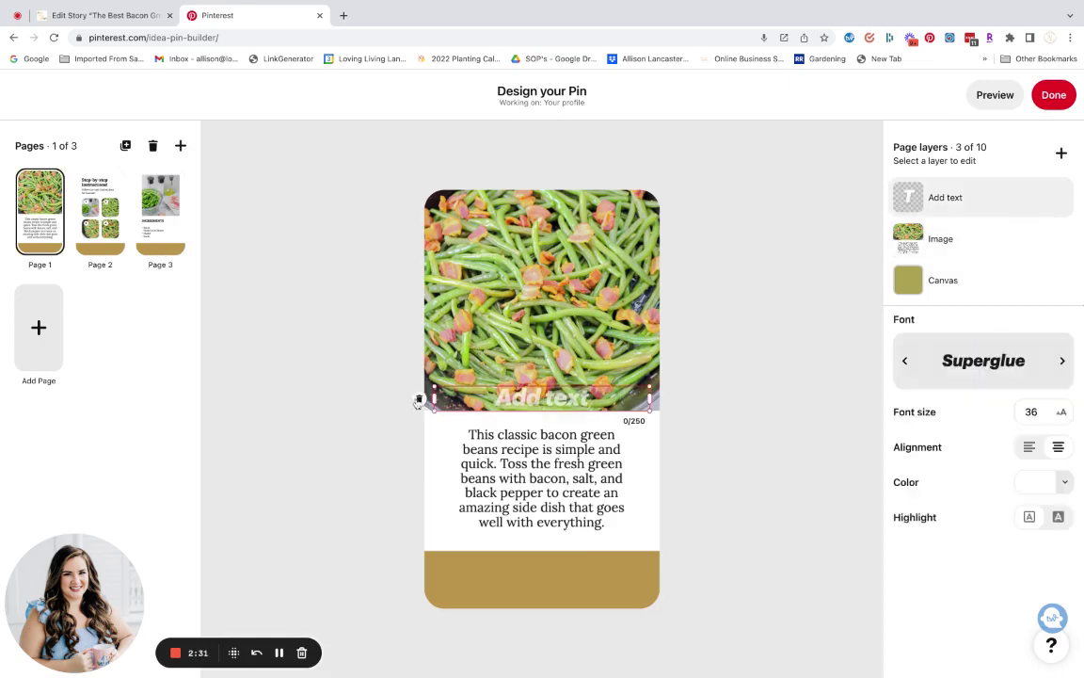
key(Delete)
click(585, 425)
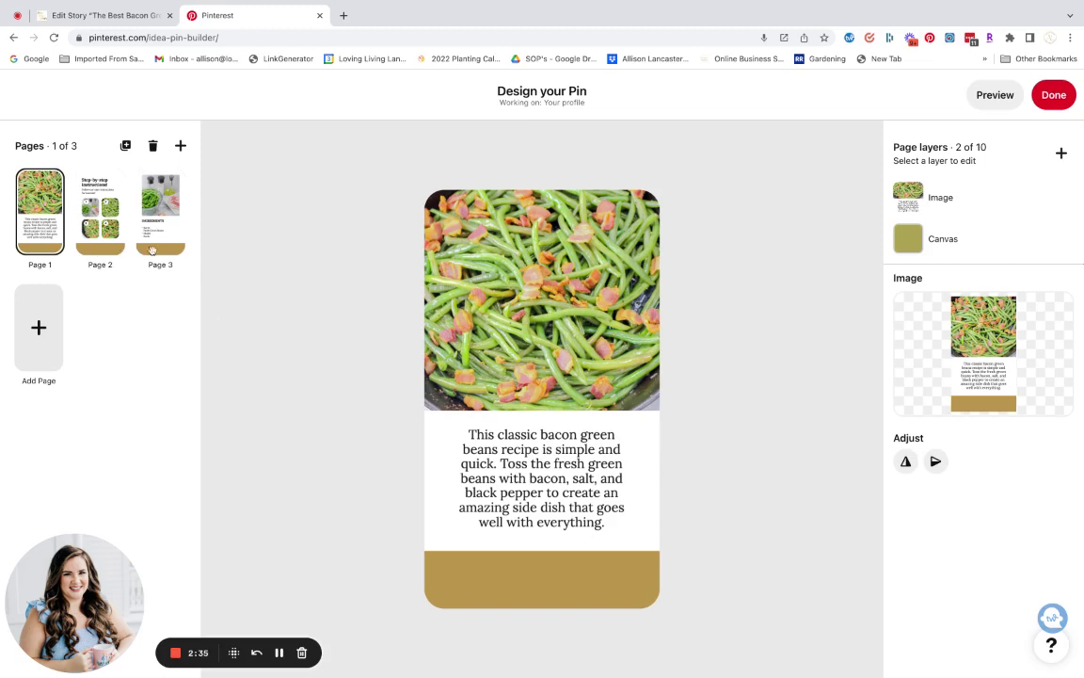
Try the 1:2 canvas size, then keep the pin at its Original size.
click(954, 241)
click(940, 393)
click(910, 393)
click(939, 391)
click(911, 392)
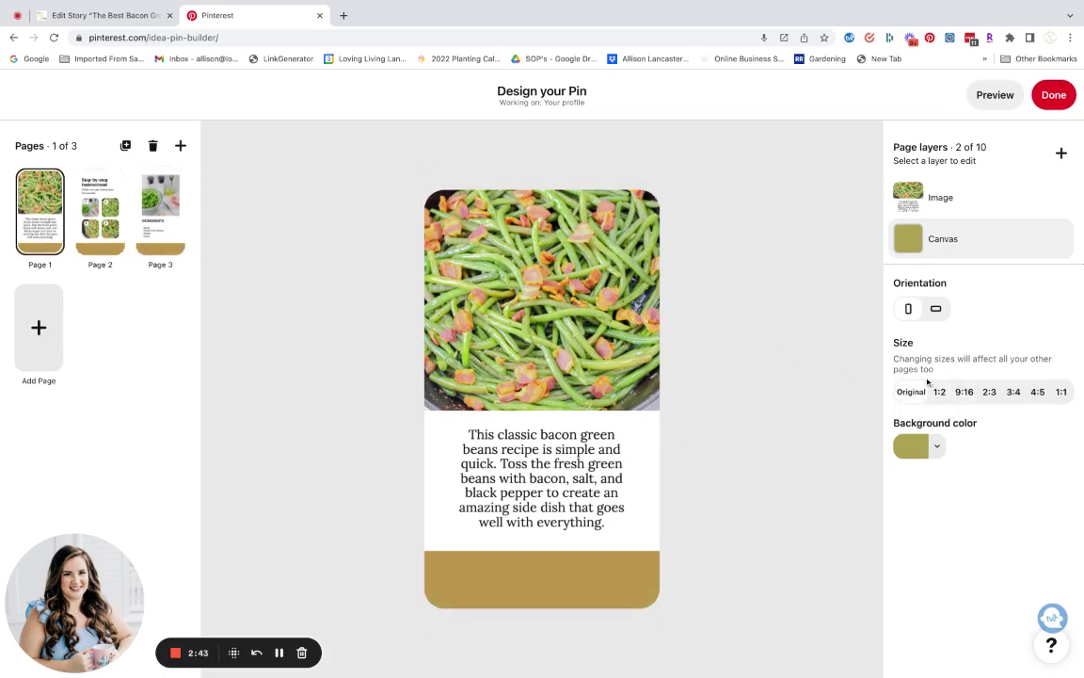
click(938, 392)
click(911, 392)
Check Pages 2 and 3, return to Page 1, and go back to the Edit Story tab.
click(80, 193)
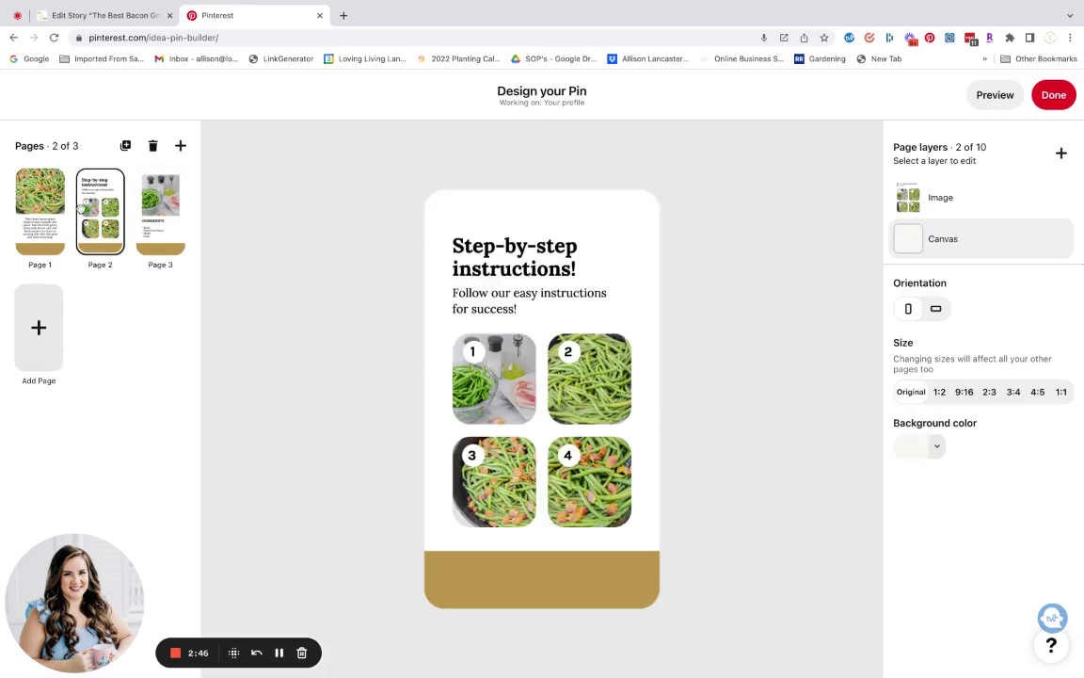
click(150, 233)
click(39, 209)
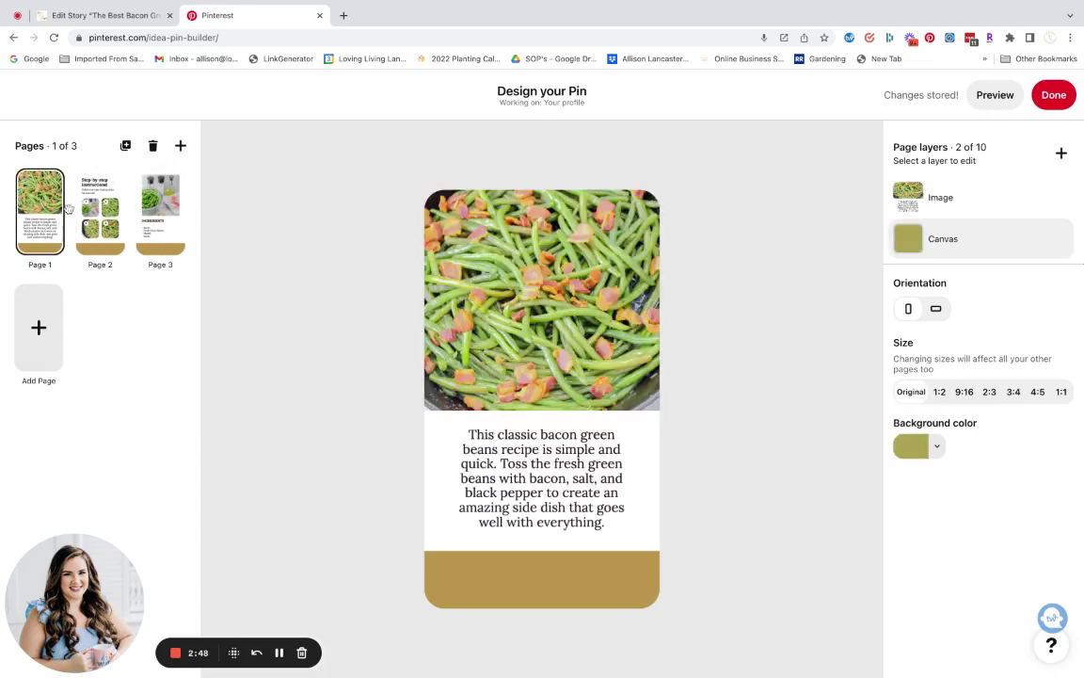
click(111, 17)
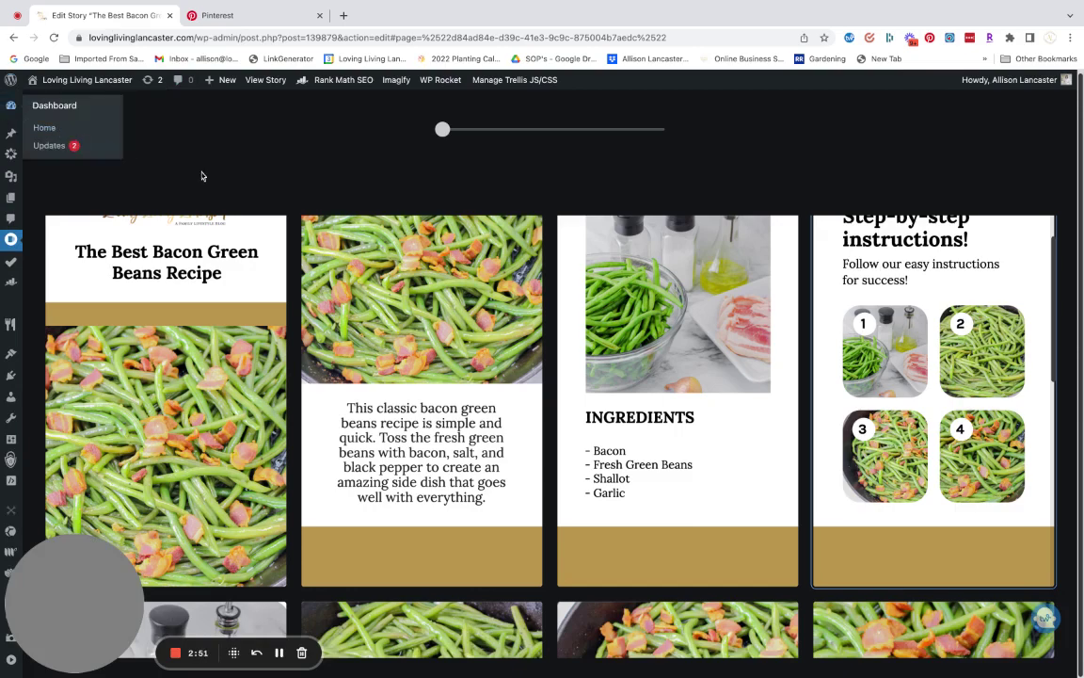
Close the page grid and select the step-by-step instructions page (page 4).
click(60, 128)
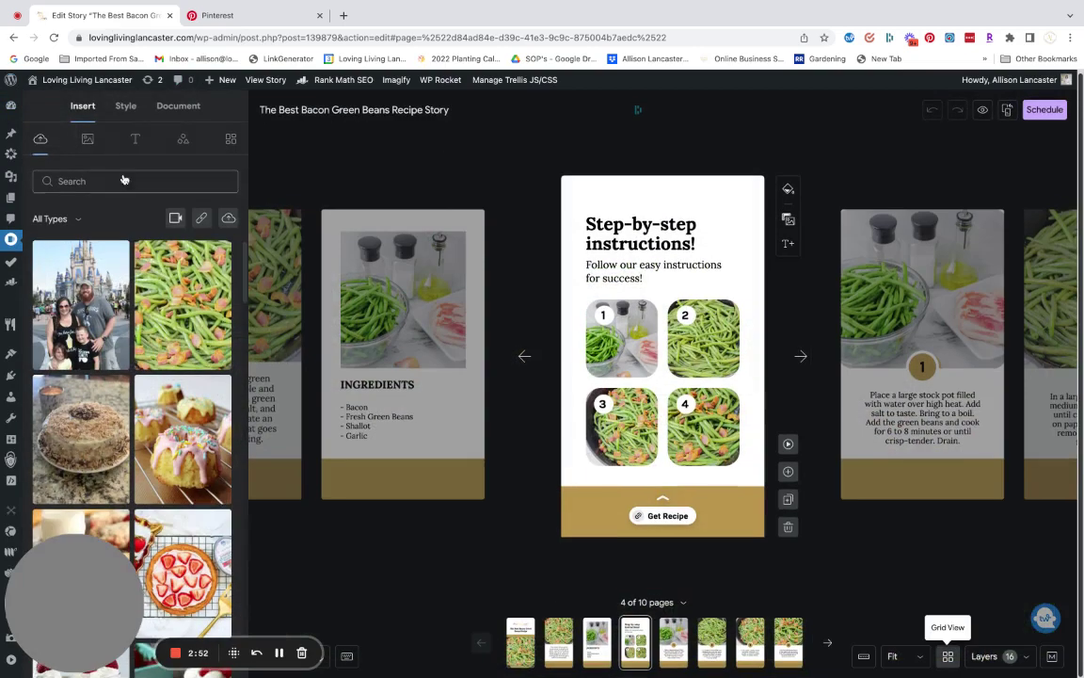
click(125, 105)
mouse_move(357, 226)
click(585, 216)
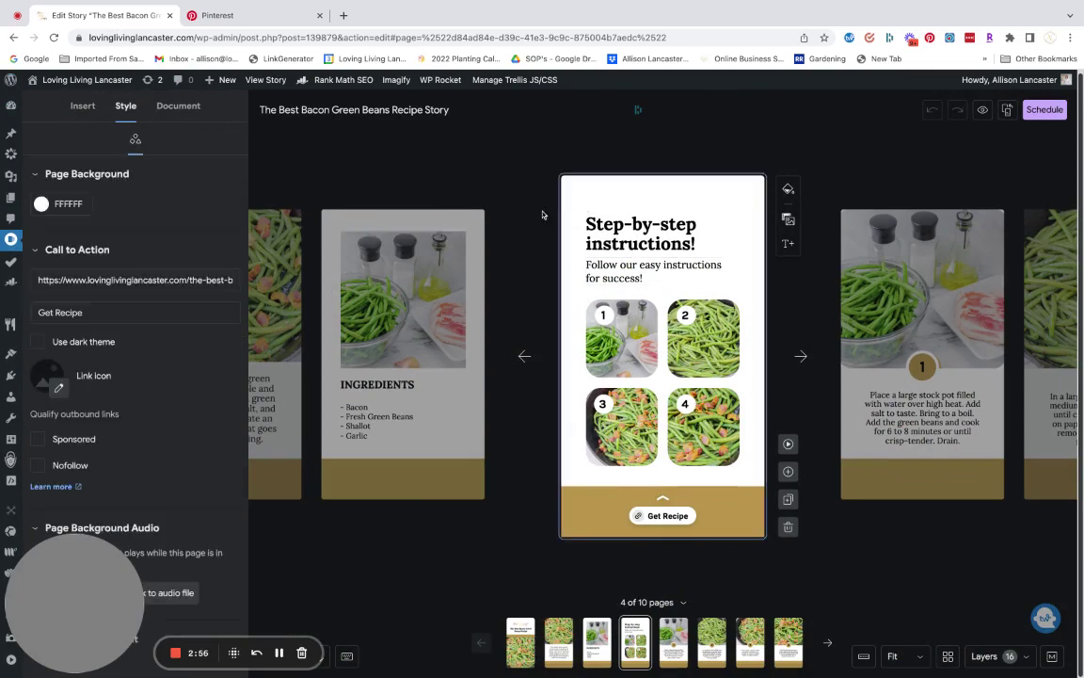
Copy the Call to Action URL and load it in the browser address bar.
triple_click(144, 279)
key(ctrl+c)
click(186, 37)
key(ctrl+v)
key(Return)
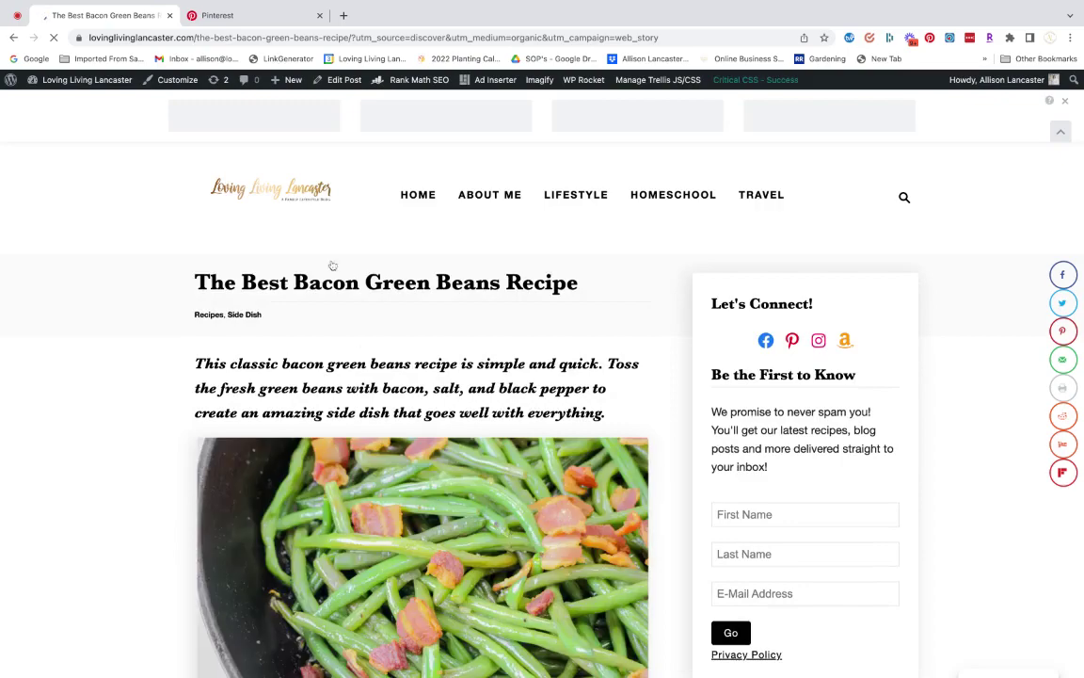
Scroll the recipe post past the ingredients and instructions to the tall pinnable green beans photo.
scroll(359, 340, down, 3)
scroll(889, 564, down, 10)
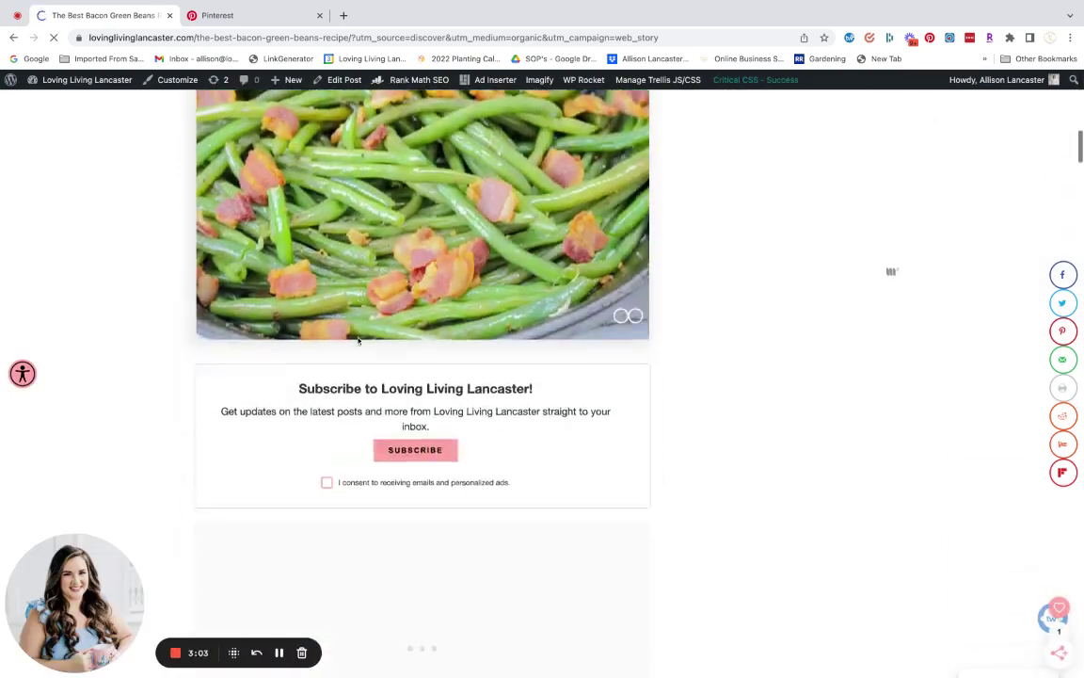
scroll(890, 271, down, 15)
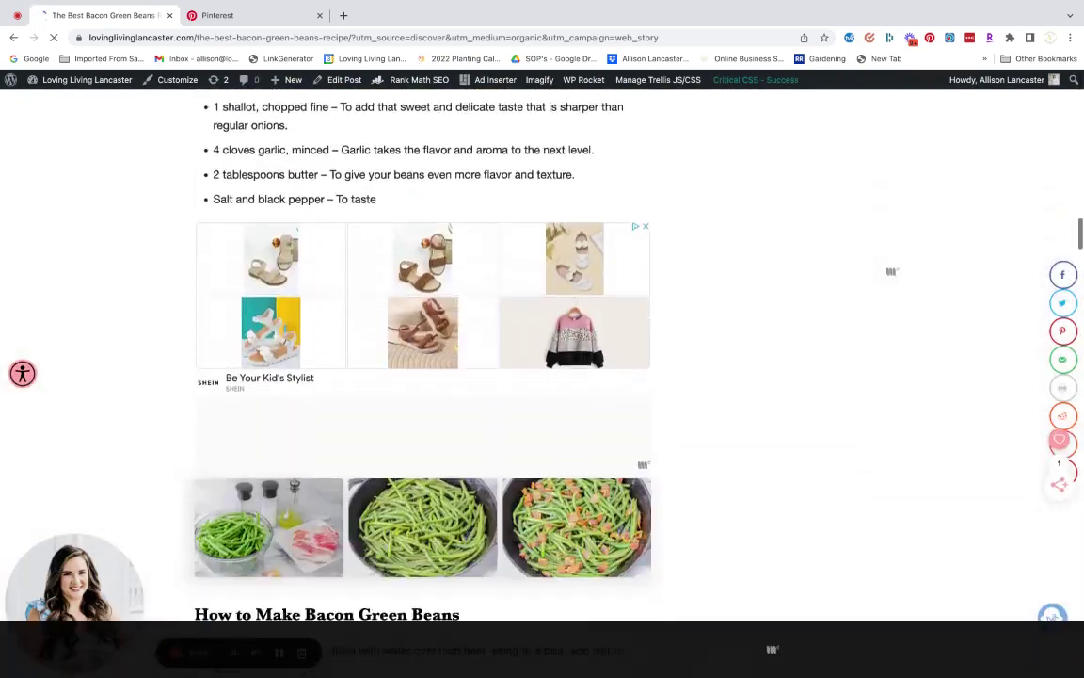
scroll(414, 343, down, 8)
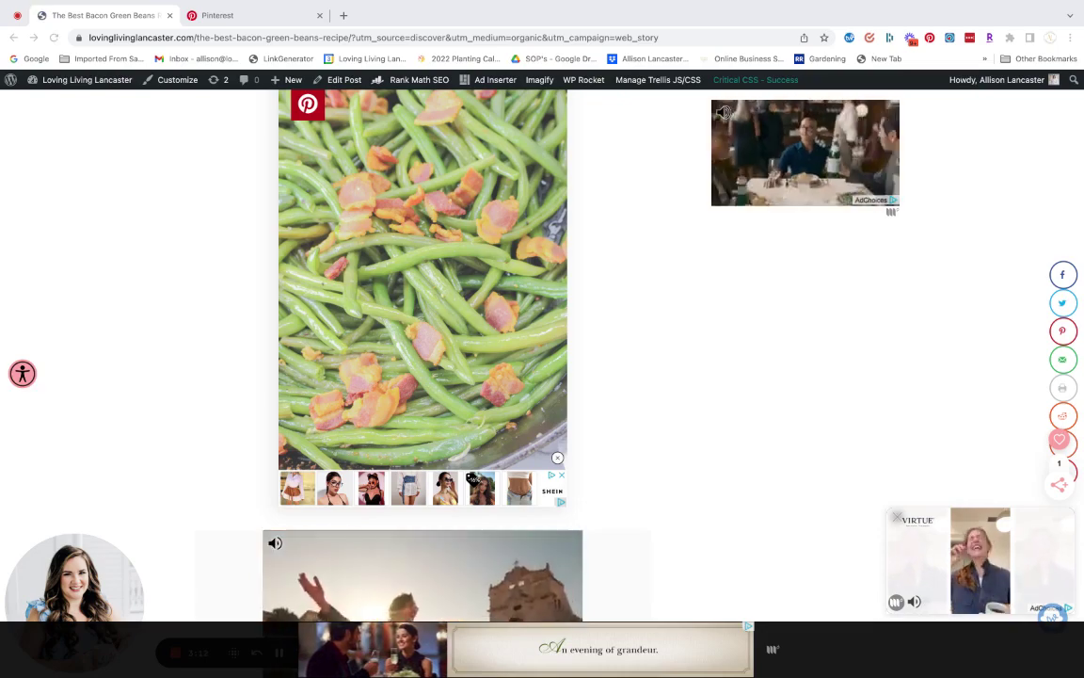
Move the new Cover.jpg green beans page to the Page 1 position.
click(245, 17)
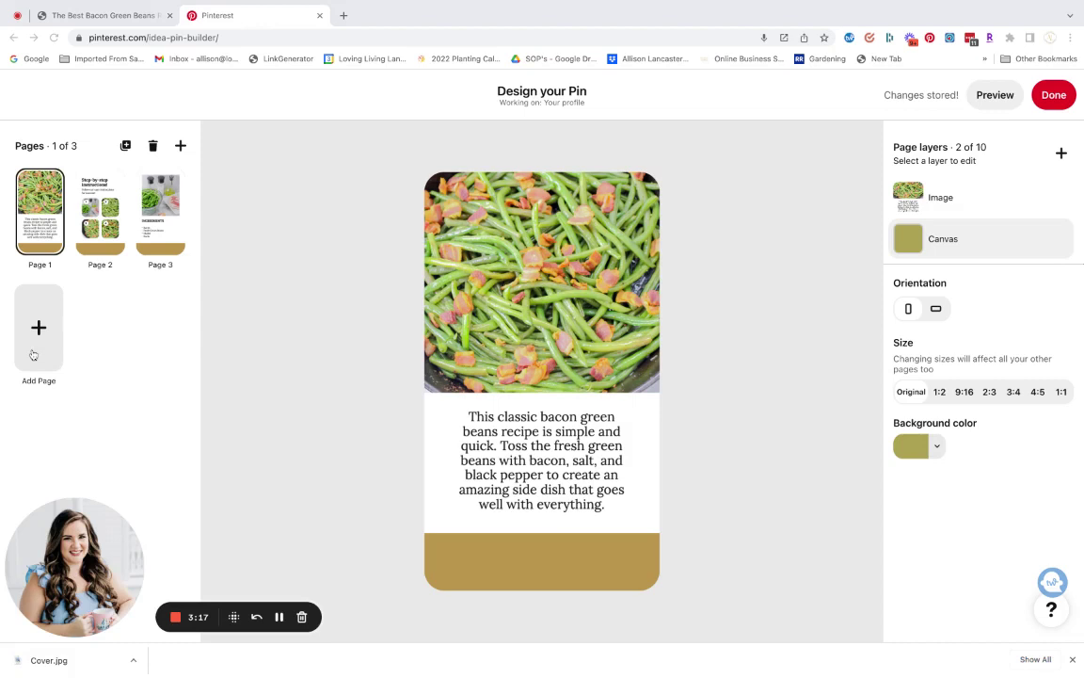
drag(28, 311, 33, 344)
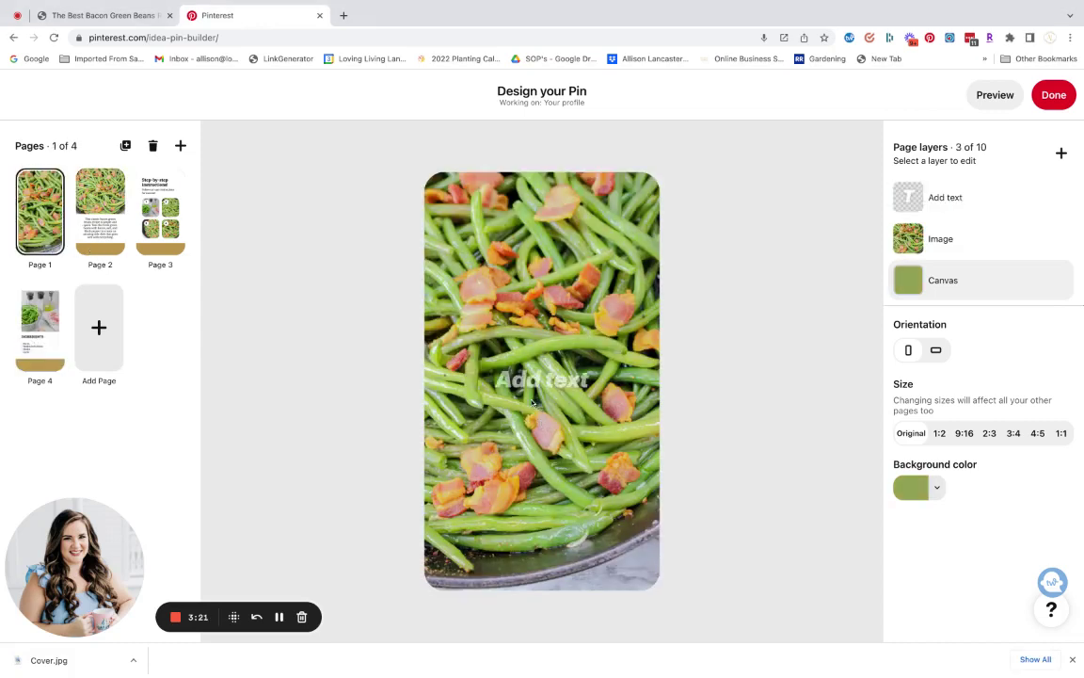
click(128, 16)
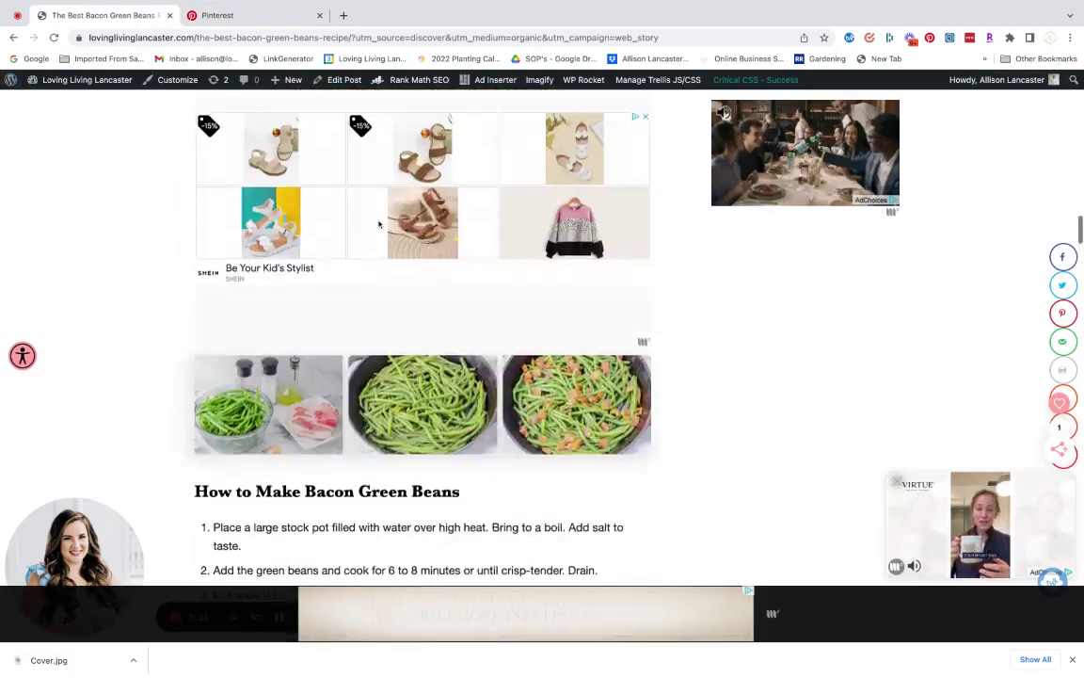
scroll(380, 224, up, 3)
click(226, 16)
Set the cover's empty text box to the Cross-stitch font with a filled highlight.
click(577, 393)
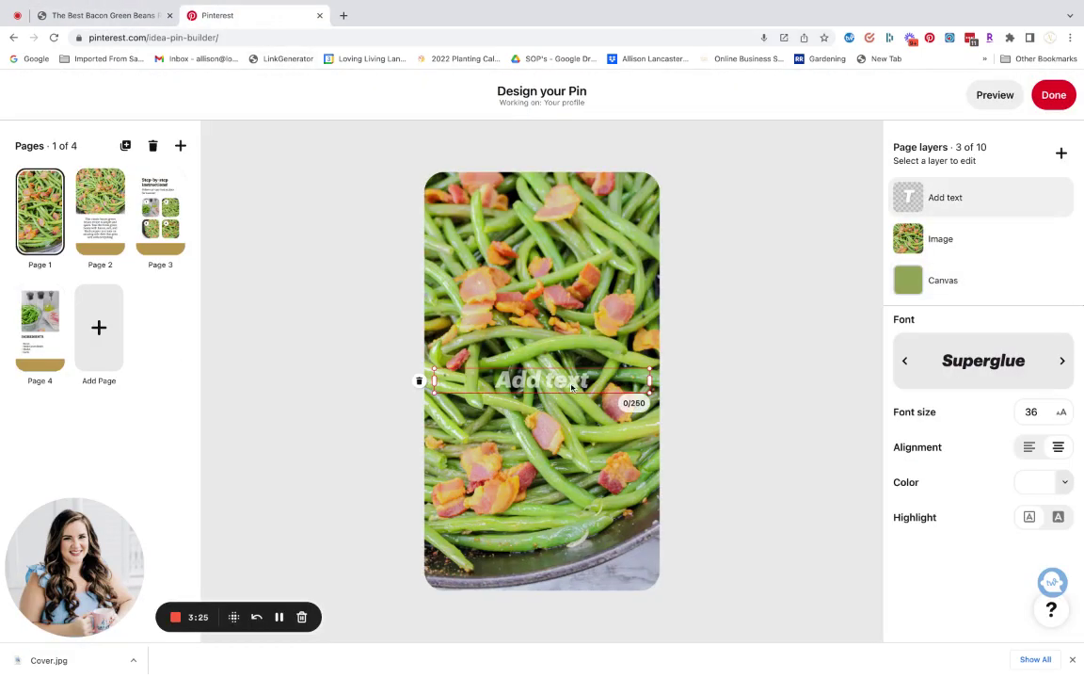
click(966, 376)
scroll(951, 514, down, 1)
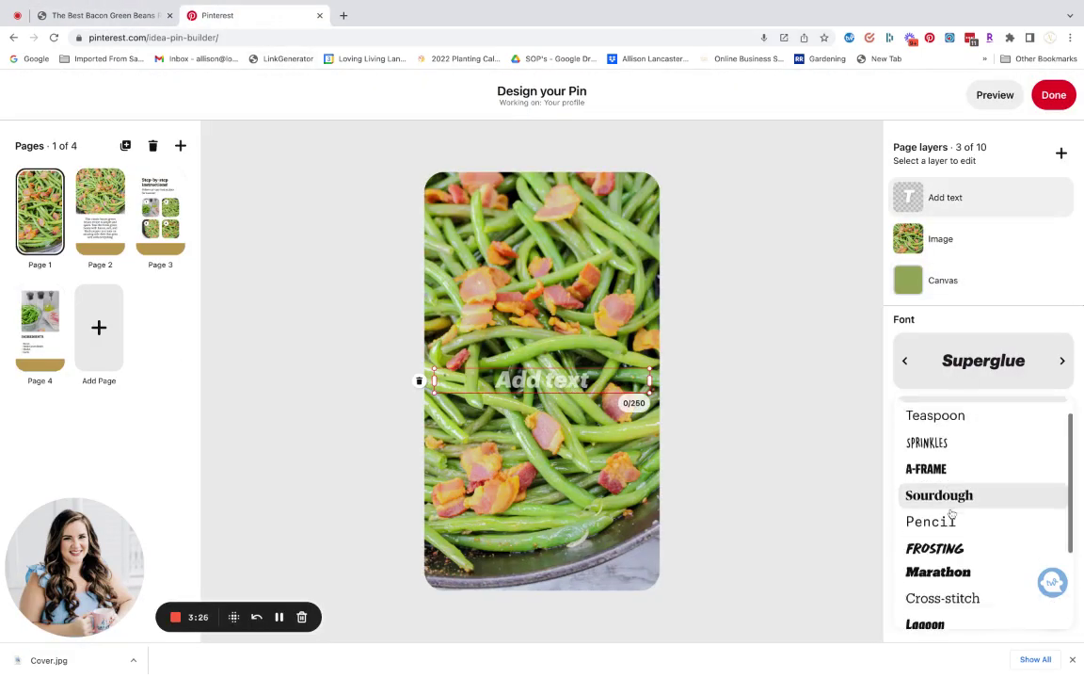
click(947, 585)
click(1058, 517)
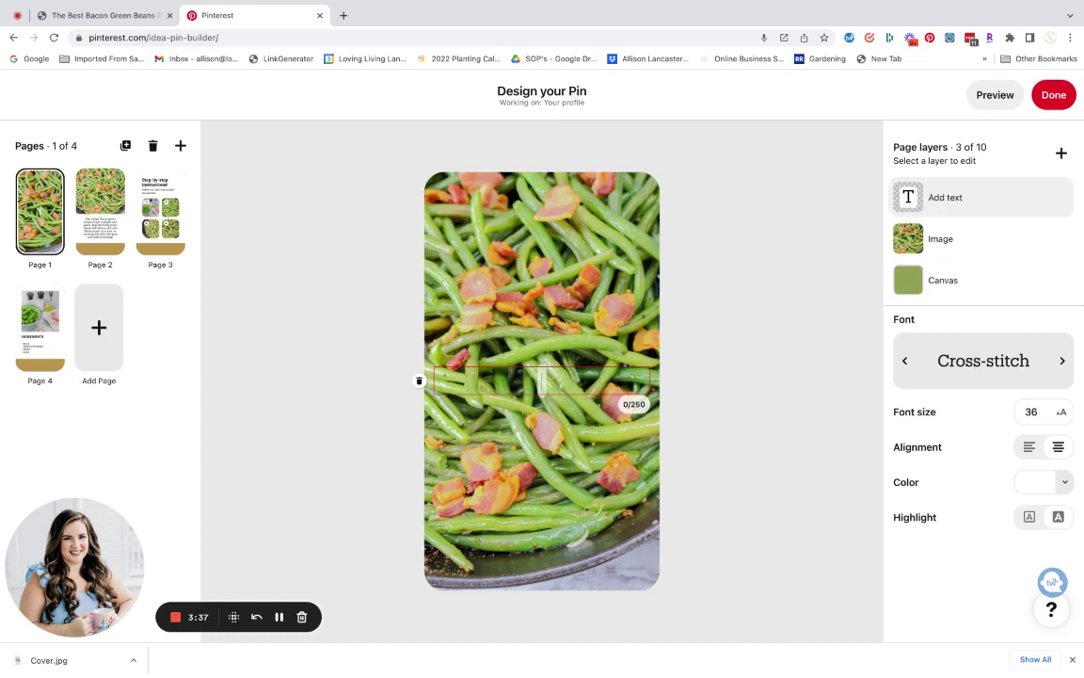
Type 'The Best Bacon Green Beans Recipe' on the cover and move it near the top.
text(The Best Bacon Green Beans Recipe)
click(578, 420)
drag(577, 420, 578, 290)
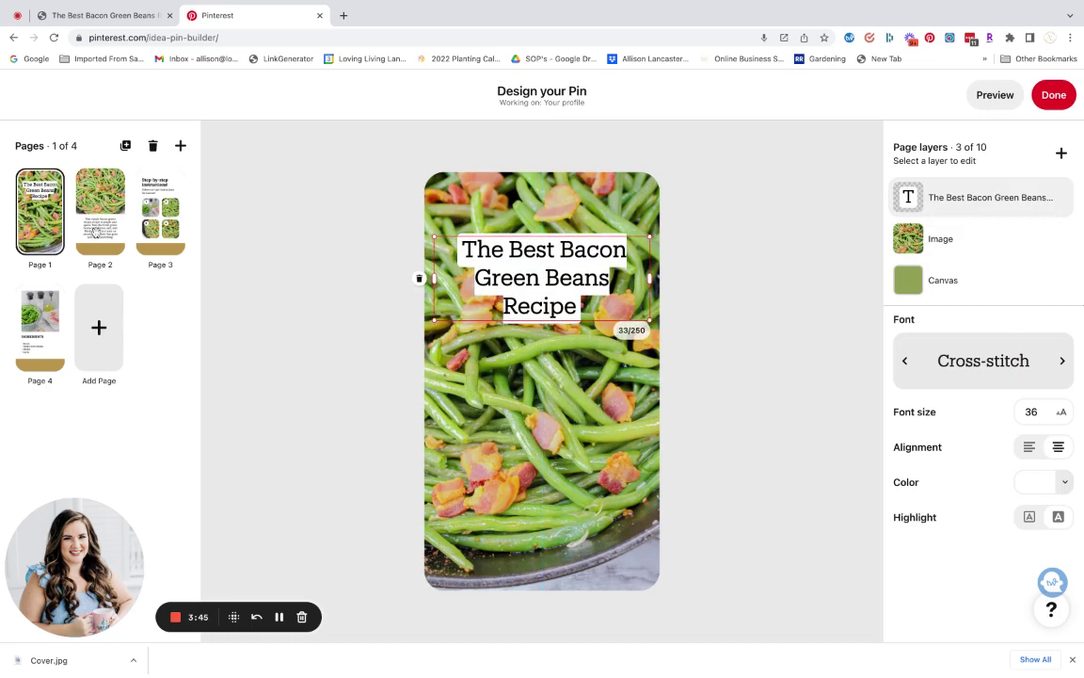
Deselect the title and review Page 2 and the step-by-step instructions page.
click(305, 341)
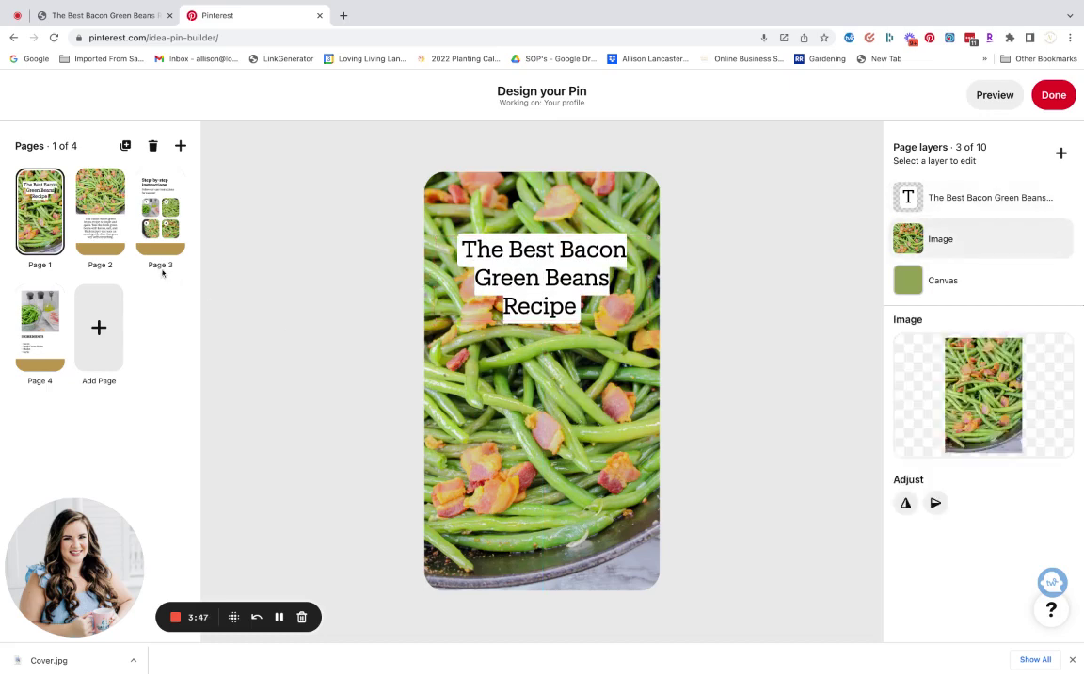
click(101, 229)
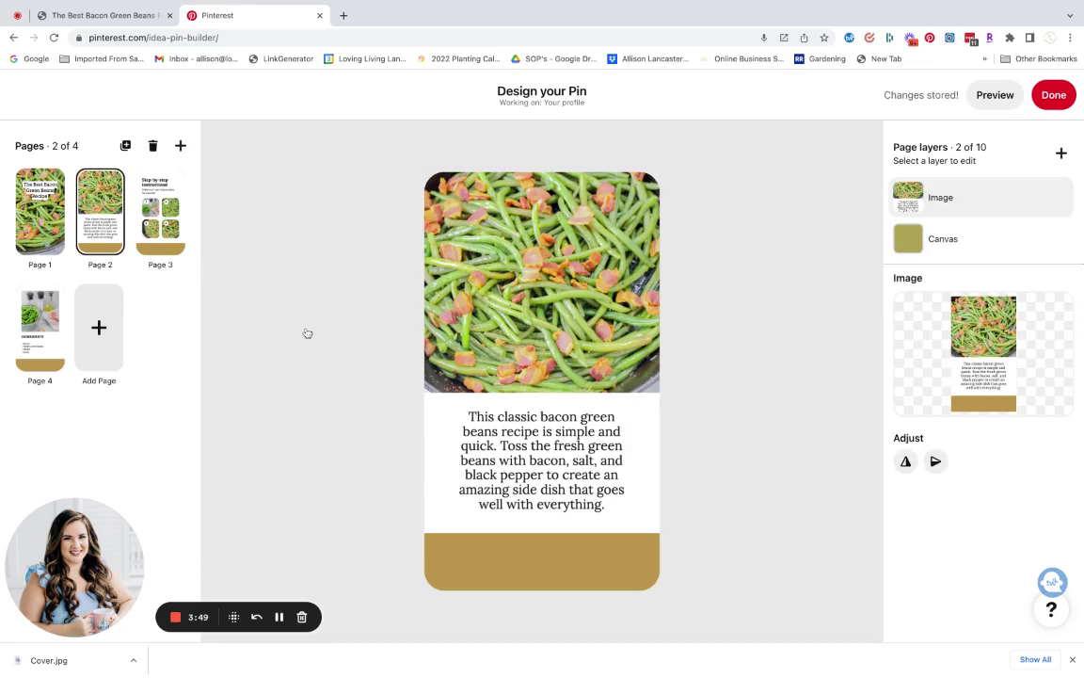
click(151, 230)
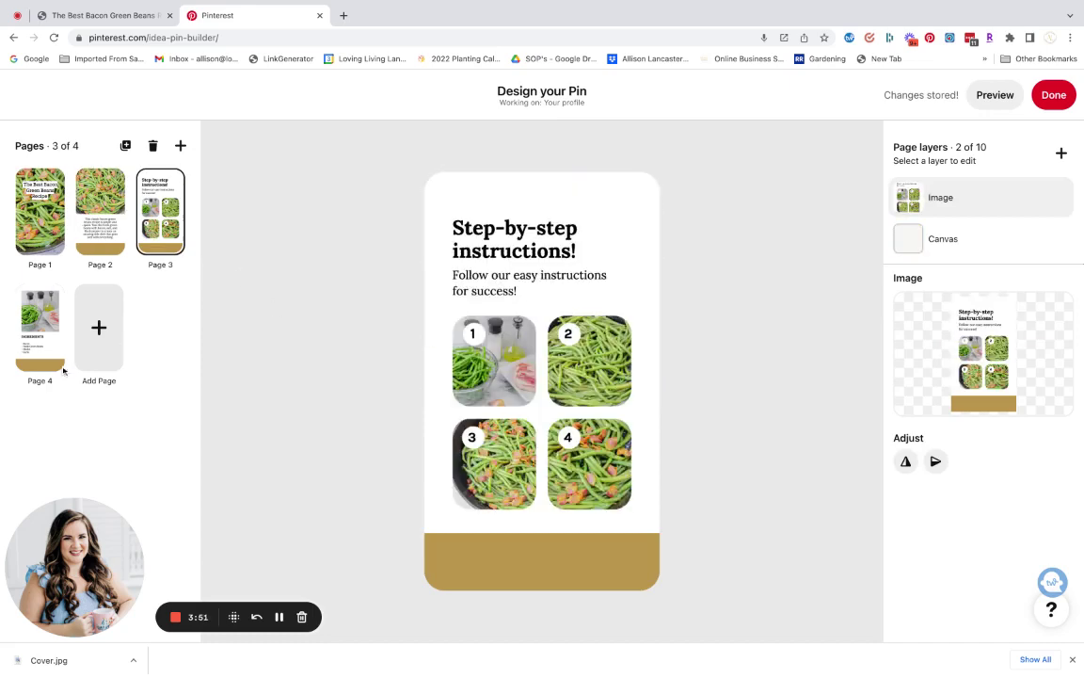
Preview the pin on a phone from the Ingredients page, stepping back to the title cover.
click(45, 310)
click(1003, 105)
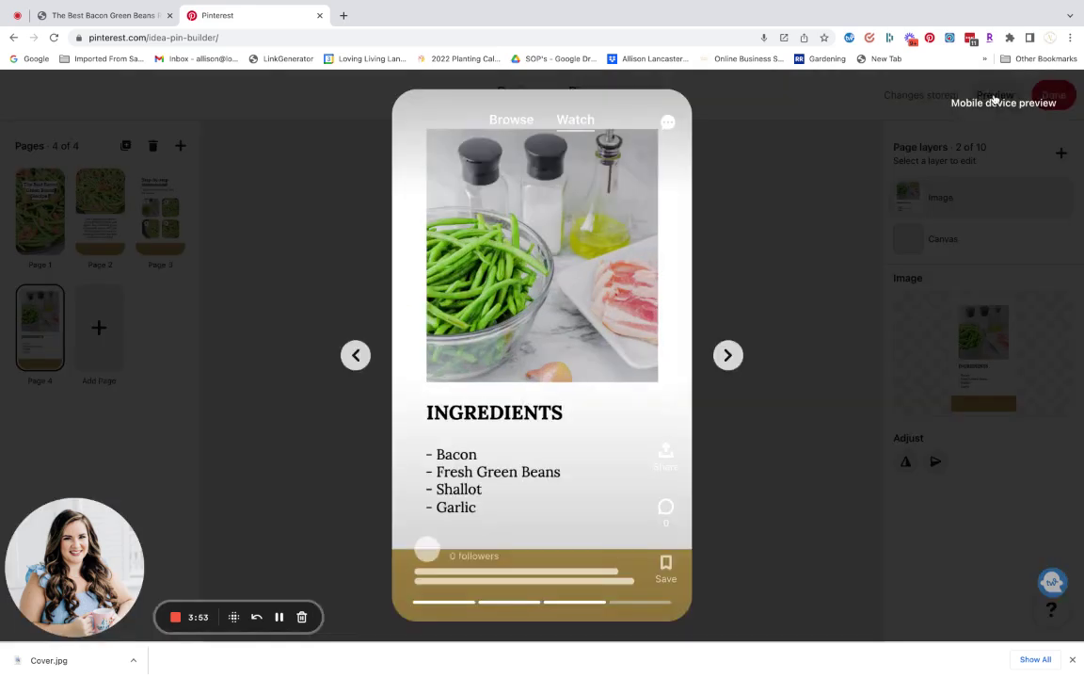
click(357, 356)
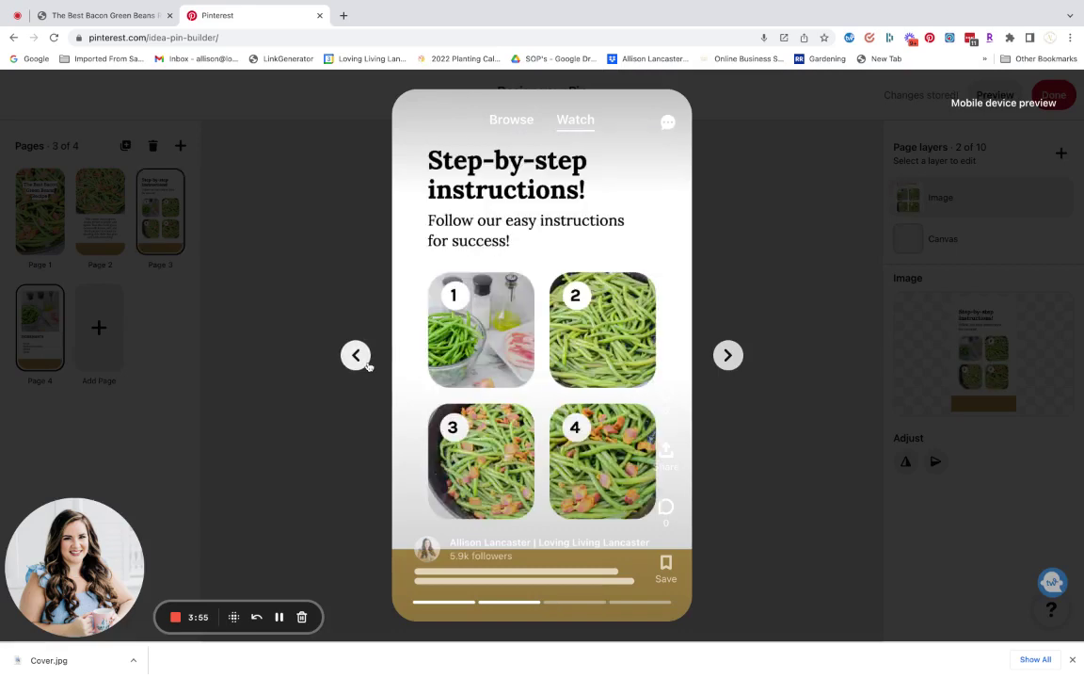
click(357, 356)
click(358, 358)
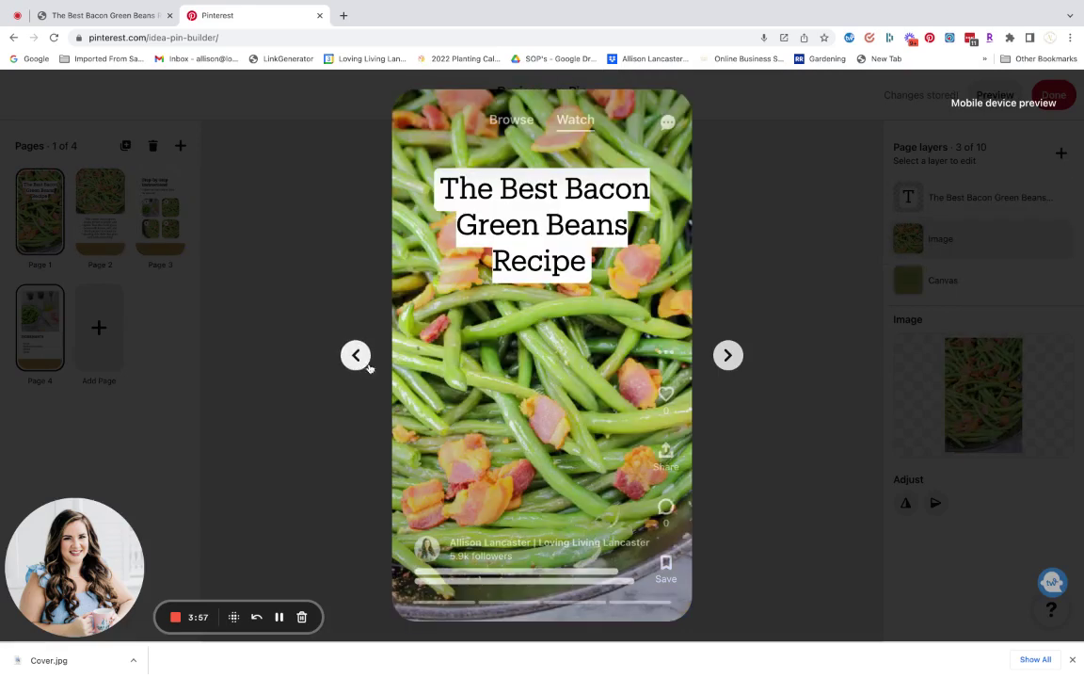
Advance the preview through all pages, back to the cover, then close it.
click(728, 354)
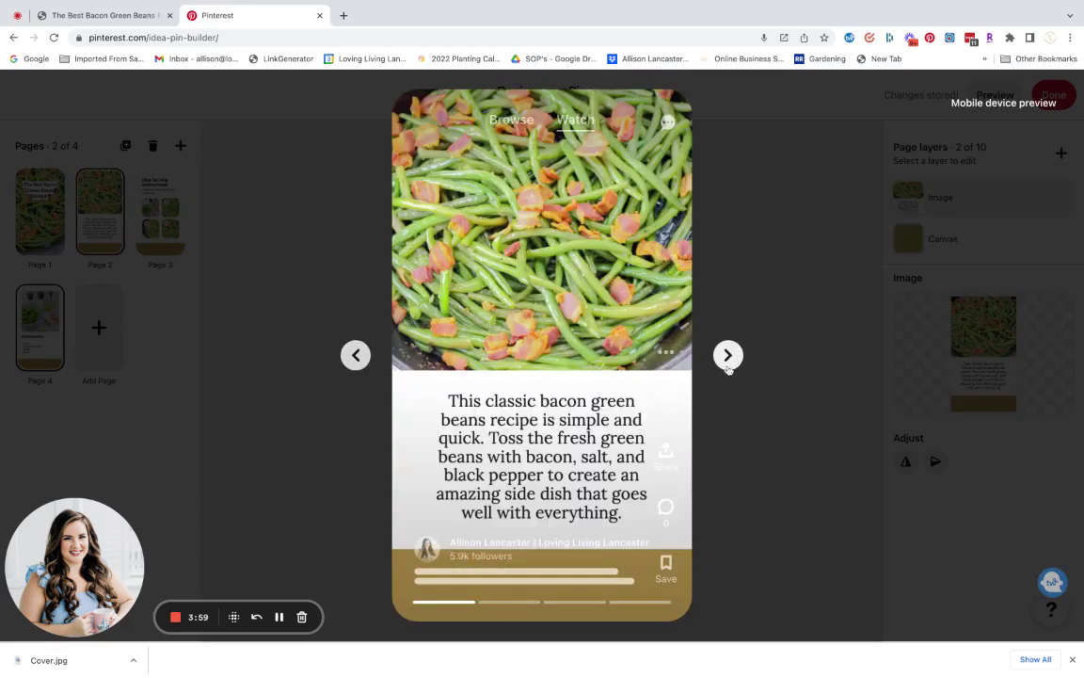
click(728, 355)
click(731, 355)
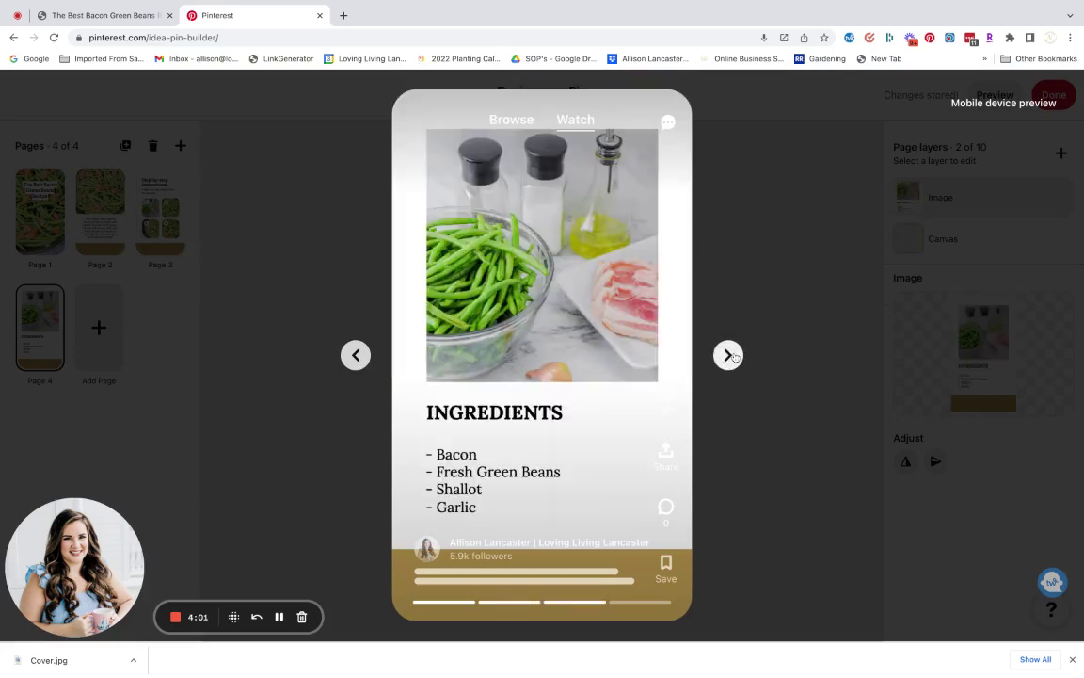
click(735, 356)
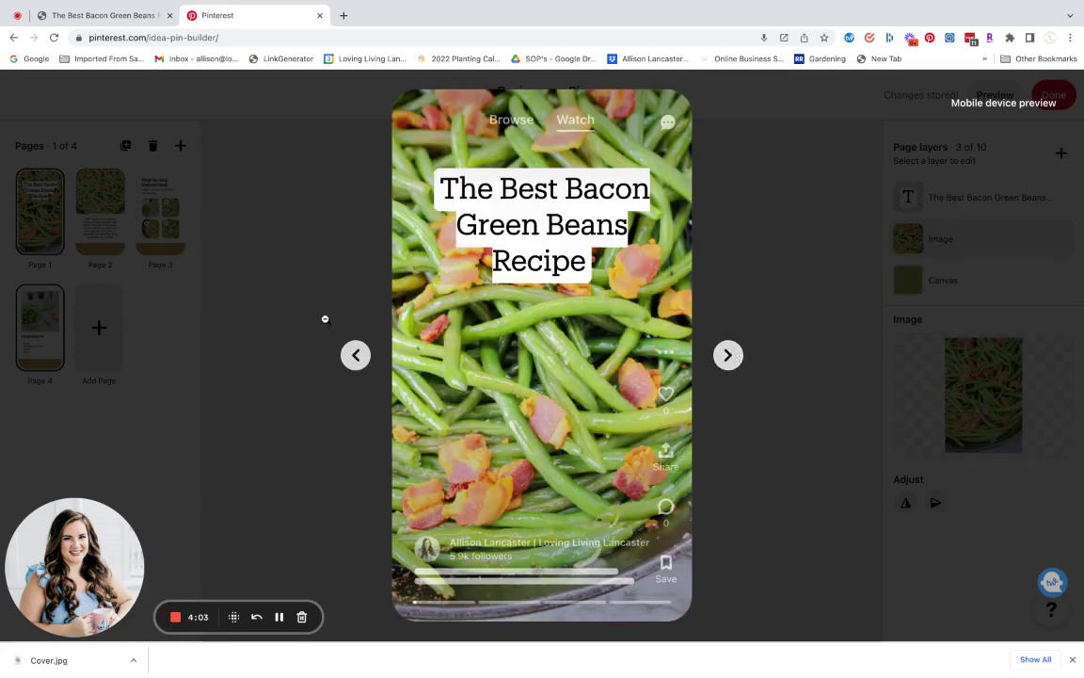
click(294, 288)
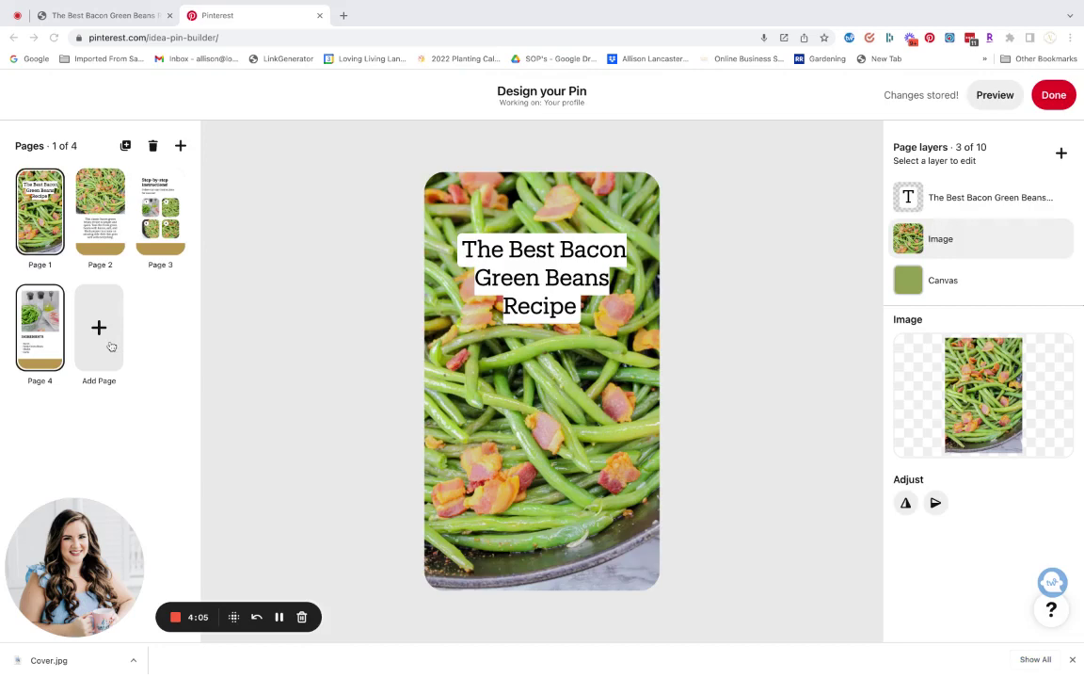
Add a fifth page with the green beans photo and the text 'Click the link in this idea pin for the full recipe!'.
click(111, 347)
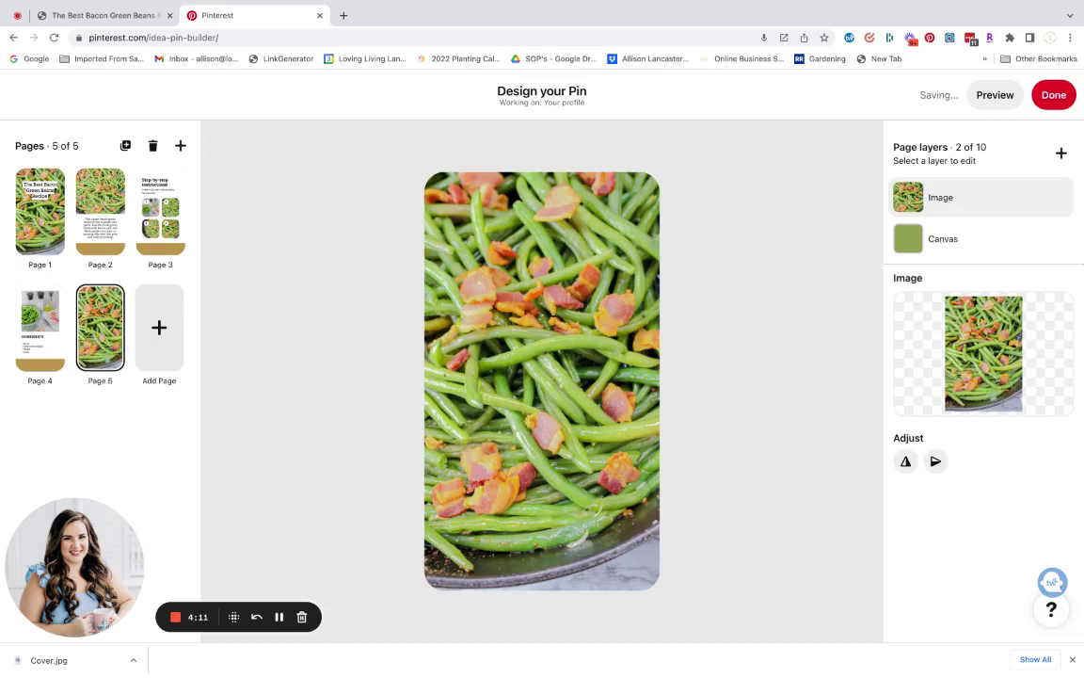
click(1061, 153)
click(1020, 188)
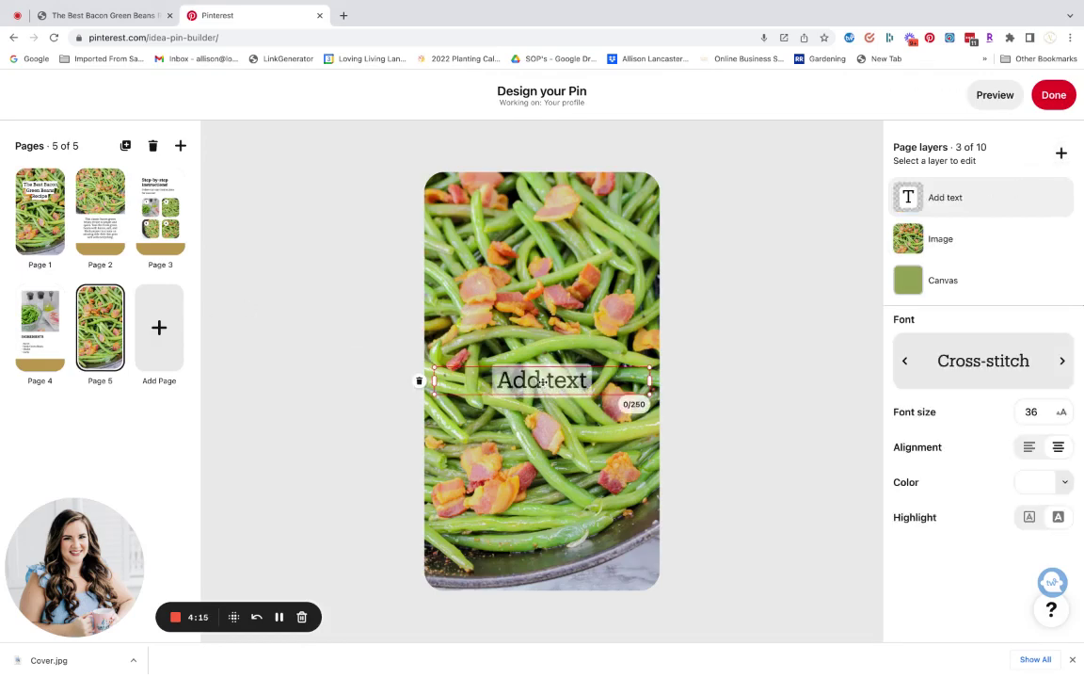
text(Click the link )
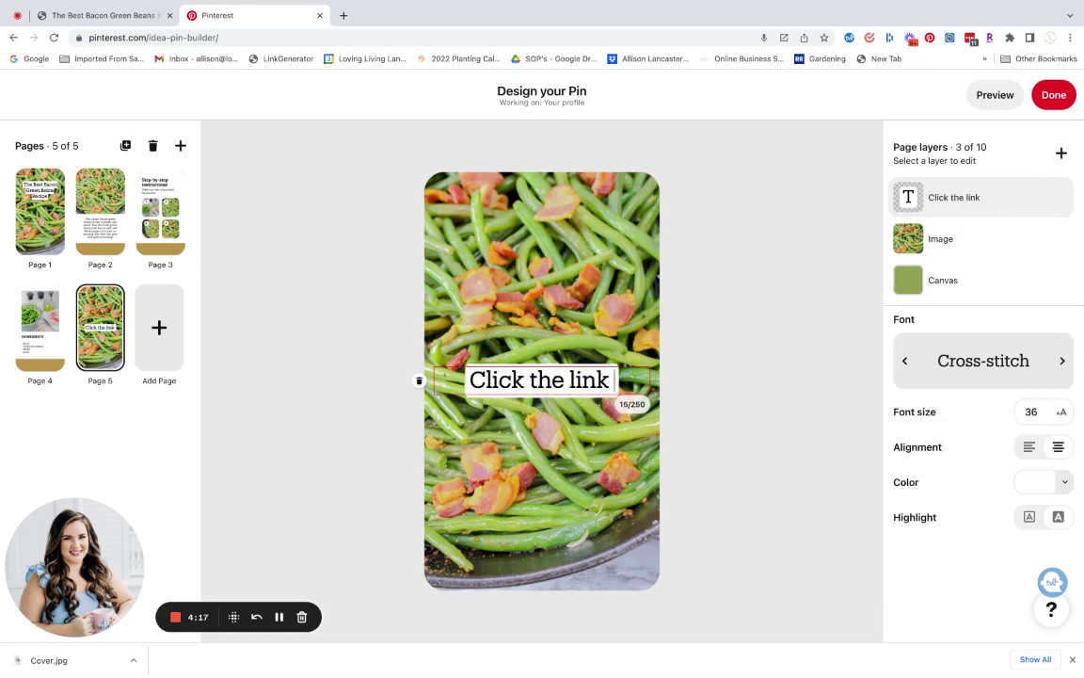
text(i)
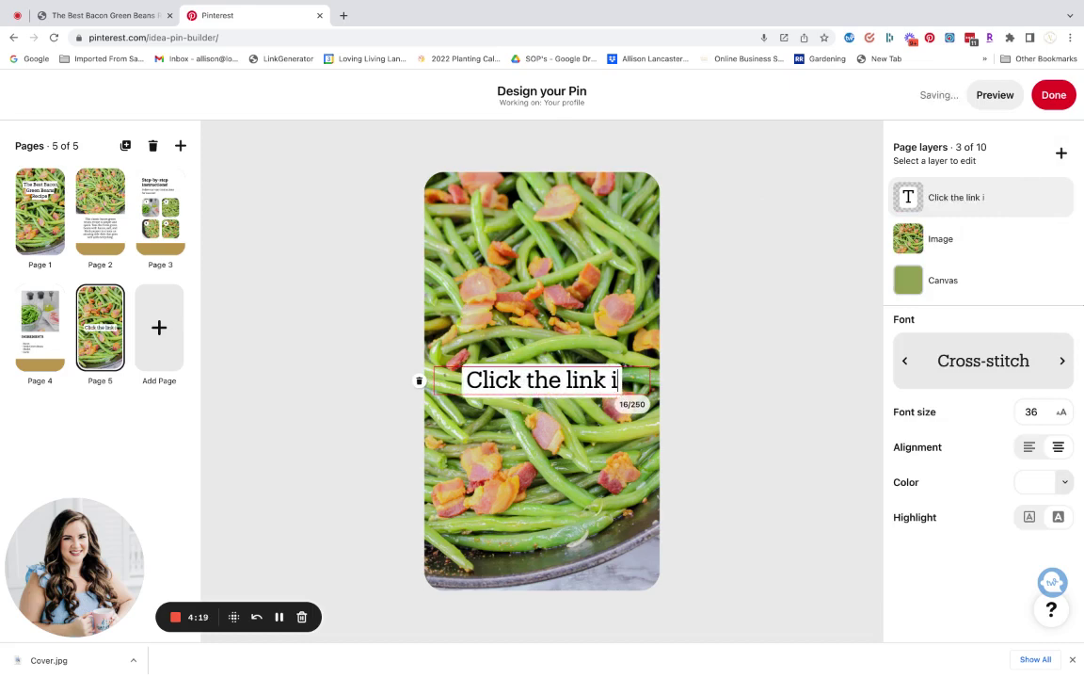
text(n this idea pin for the full recipe!)
Nudge the call-to-action text slightly higher and finish the design for publishing.
click(709, 439)
click(512, 366)
drag(512, 365, 510, 312)
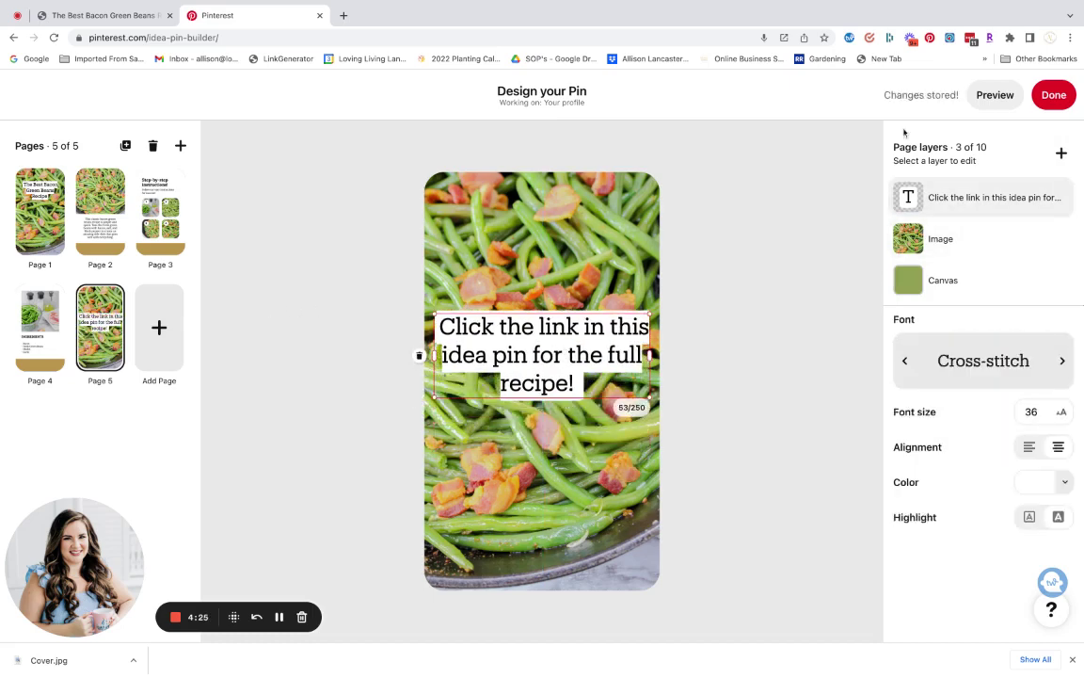
click(1054, 94)
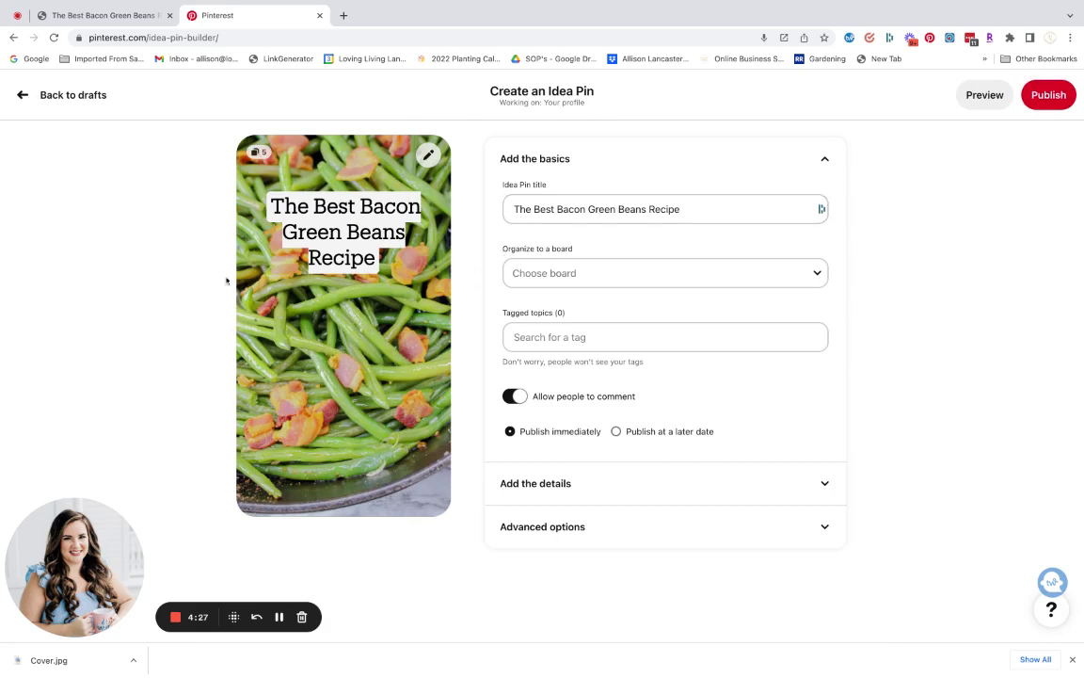